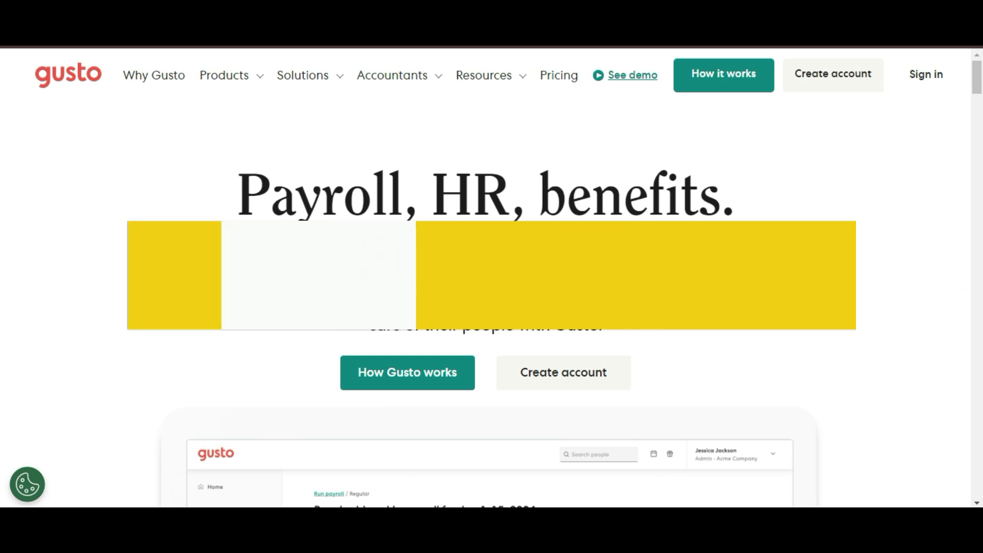
Scroll down through the Gusto page and return to the top.
{"action": "mouse_move", "coordinate": [255, 81]}
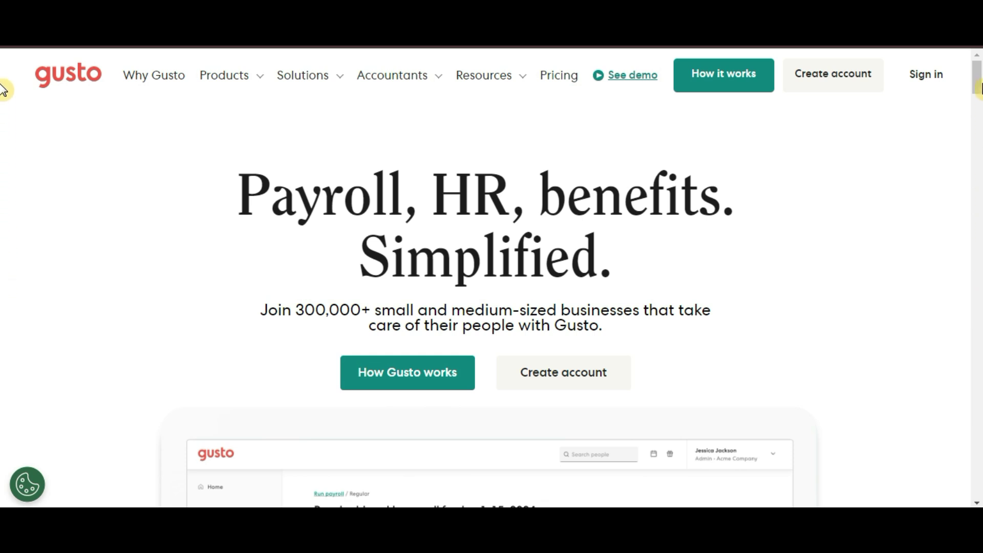
{"action": "scroll", "coordinate": [2, 91], "scroll_direction": "down", "scroll_amount": 1}
{"action": "scroll", "coordinate": [2, 91], "scroll_direction": "down", "scroll_amount": 5}
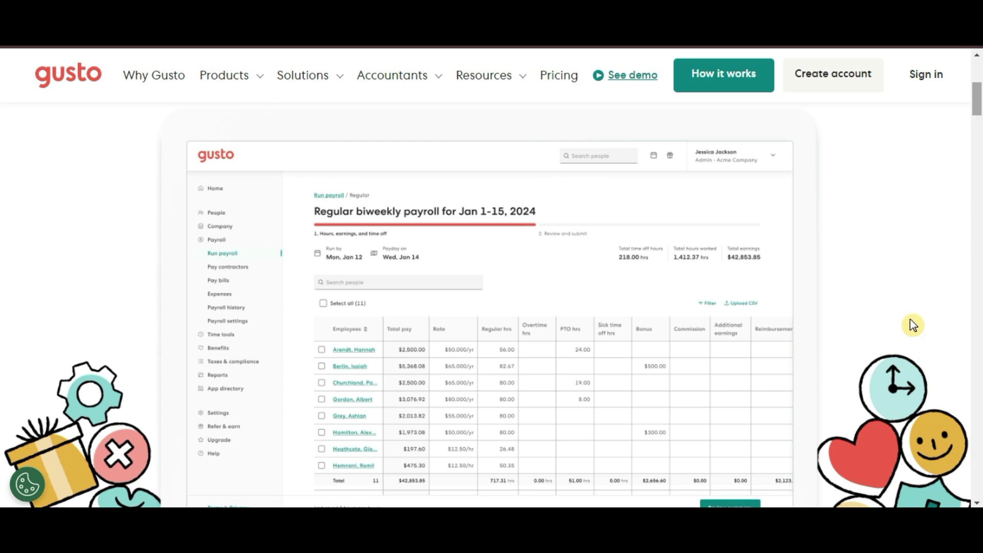
{"action": "scroll", "coordinate": [907, 322], "scroll_direction": "down", "scroll_amount": 7}
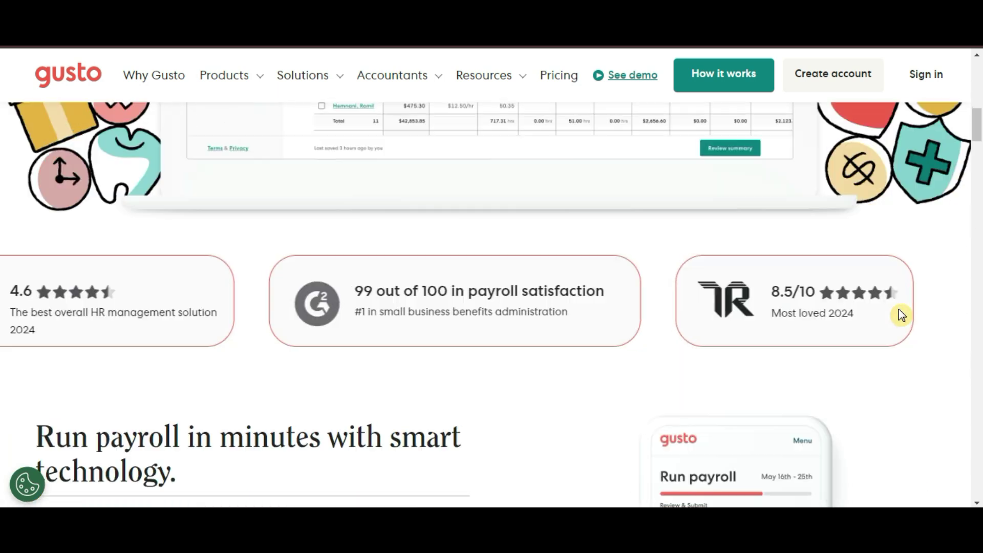
{"action": "scroll", "coordinate": [902, 315], "scroll_direction": "down", "scroll_amount": 4}
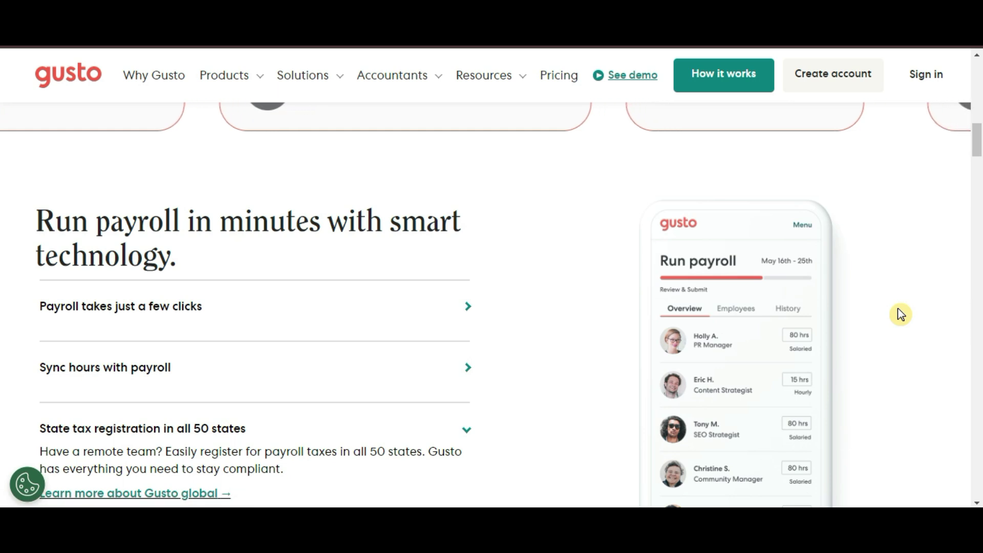
{"action": "scroll", "coordinate": [901, 315], "scroll_direction": "down", "scroll_amount": 3}
{"action": "scroll", "coordinate": [900, 314], "scroll_direction": "down", "scroll_amount": 7}
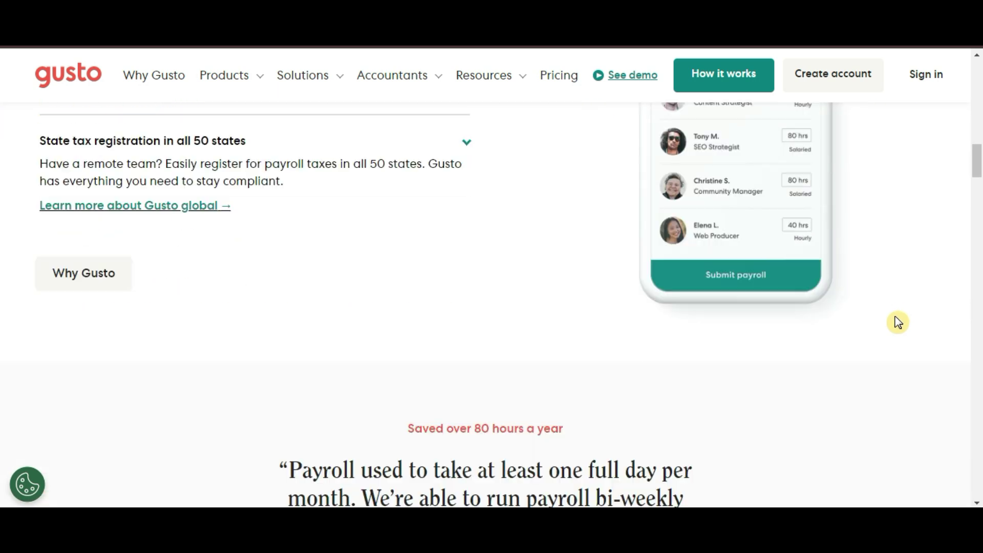
{"action": "scroll", "coordinate": [883, 317], "scroll_direction": "down", "scroll_amount": 7}
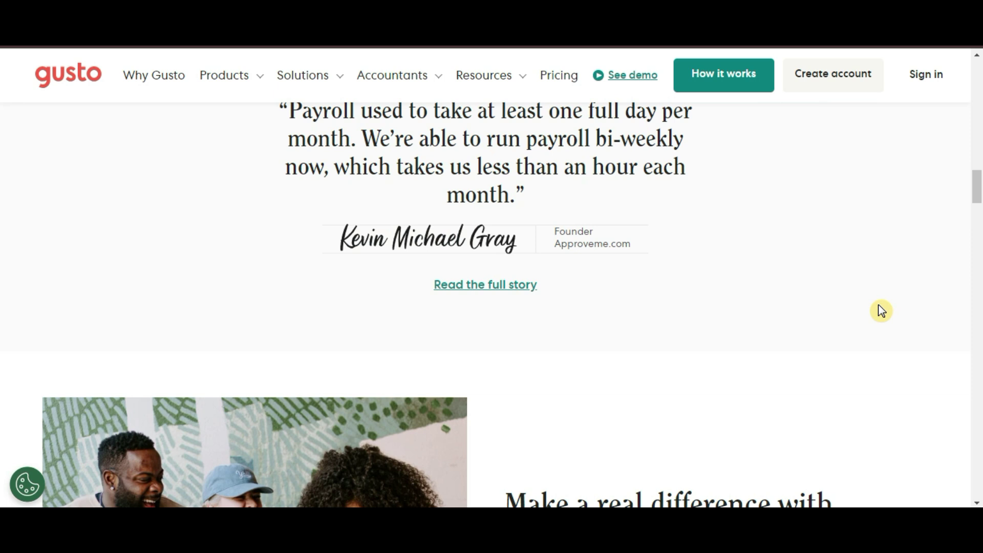
{"action": "scroll", "coordinate": [875, 313], "scroll_direction": "down", "scroll_amount": 2}
{"action": "scroll", "coordinate": [874, 314], "scroll_direction": "down", "scroll_amount": 3}
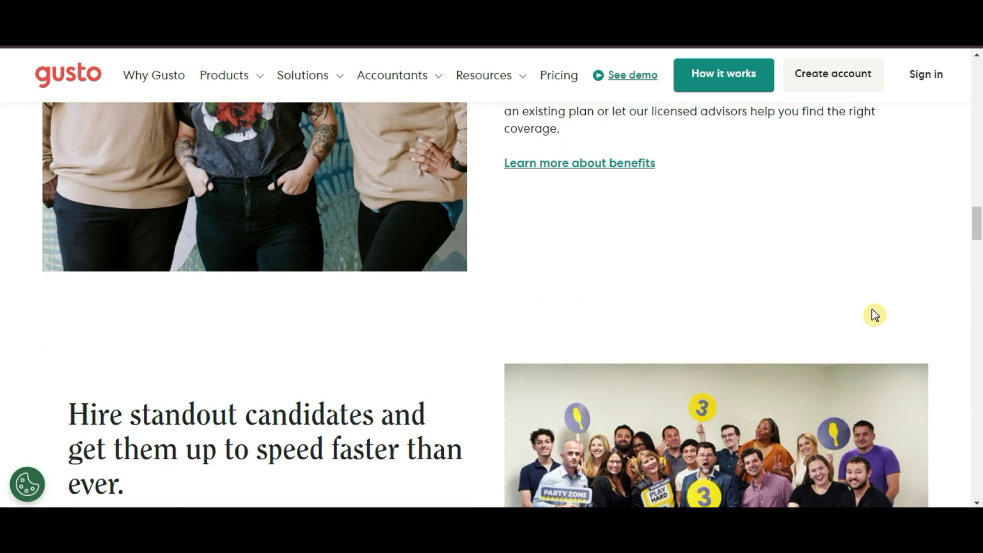
{"action": "scroll", "coordinate": [874, 314], "scroll_direction": "down", "scroll_amount": 6}
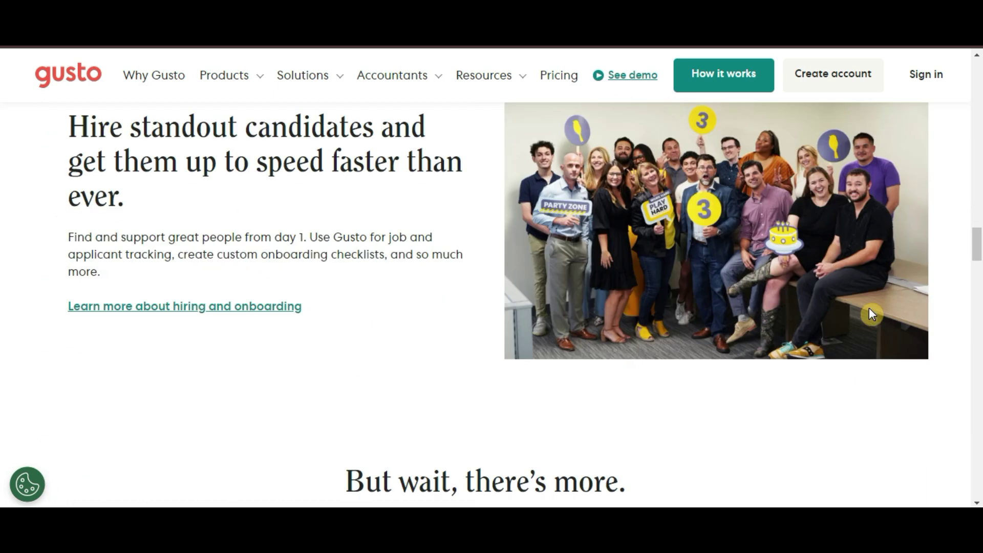
{"action": "scroll", "coordinate": [872, 348], "scroll_direction": "down", "scroll_amount": 6}
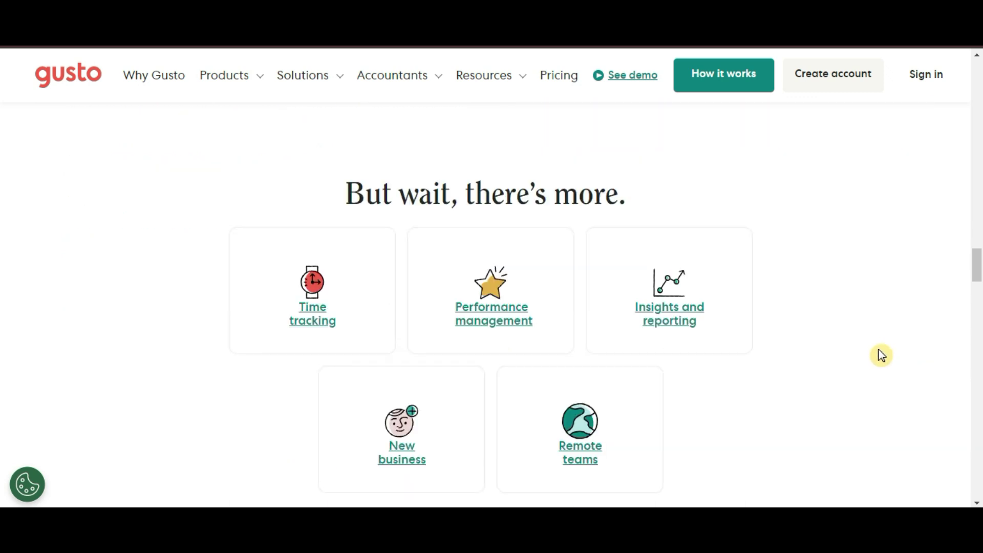
{"action": "scroll", "coordinate": [878, 353], "scroll_direction": "down", "scroll_amount": 1}
{"action": "scroll", "coordinate": [879, 353], "scroll_direction": "up", "scroll_amount": 1}
{"action": "scroll", "coordinate": [878, 354], "scroll_direction": "down", "scroll_amount": 1}
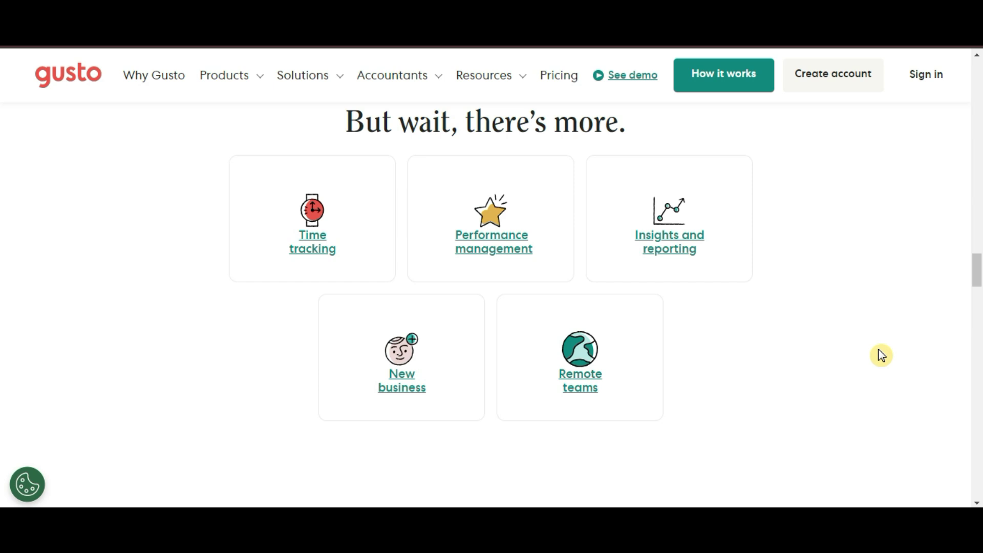
{"action": "scroll", "coordinate": [877, 311], "scroll_direction": "up", "scroll_amount": 10}
{"action": "scroll", "coordinate": [876, 311], "scroll_direction": "down", "scroll_amount": 5}
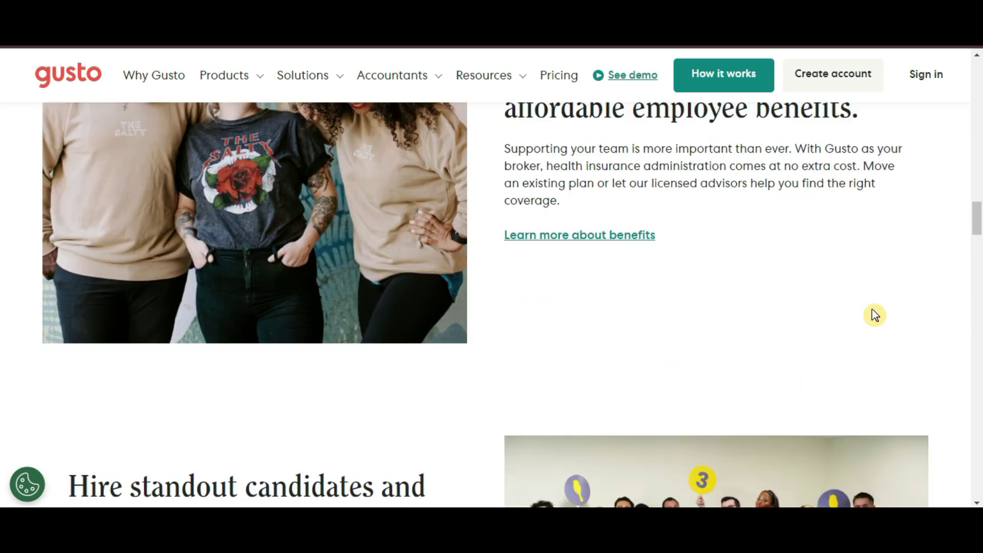
{"action": "scroll", "coordinate": [873, 313], "scroll_direction": "down", "scroll_amount": 10}
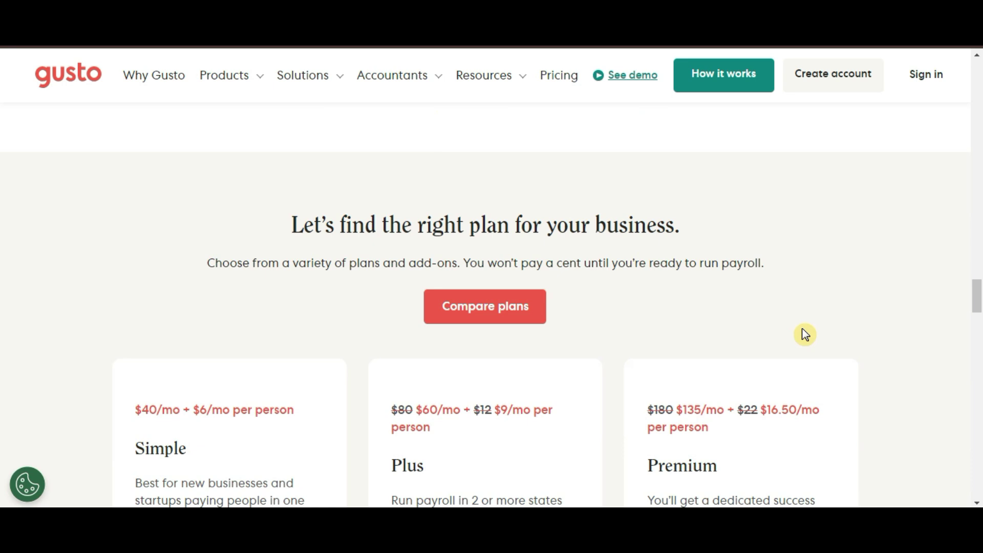
{"action": "scroll", "coordinate": [816, 348], "scroll_direction": "up", "scroll_amount": 10}
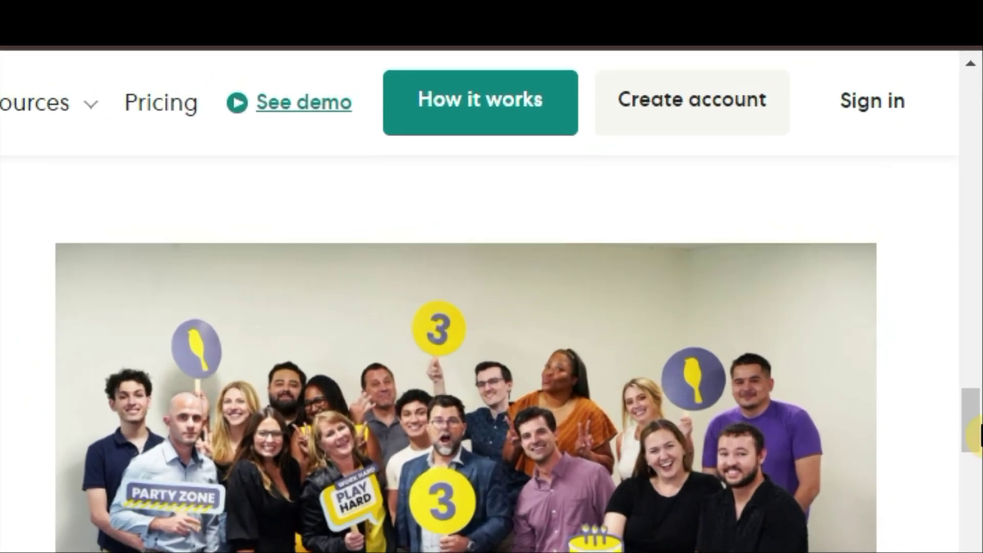
{"action": "scroll", "coordinate": [980, 153], "scroll_direction": "up", "scroll_amount": 15}
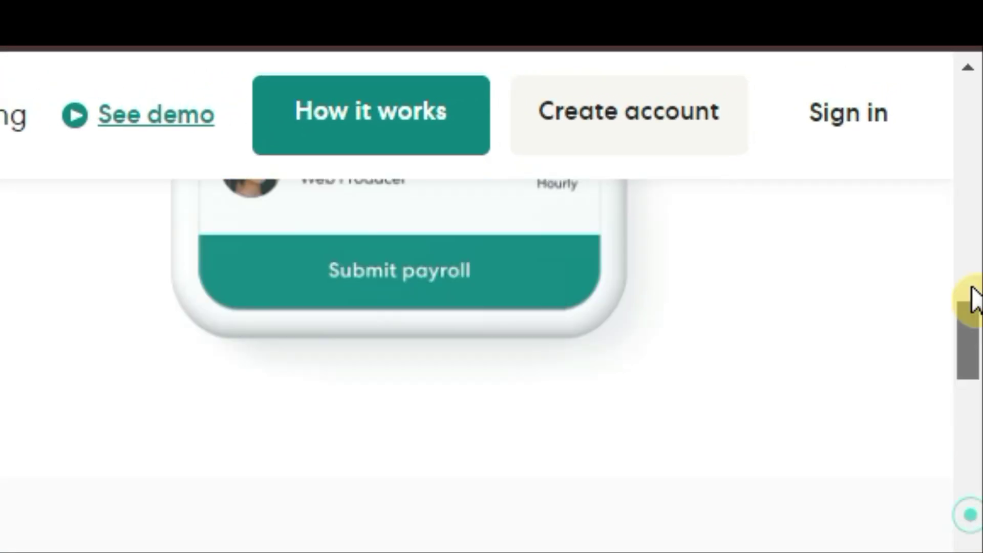
{"action": "left_click_drag", "start_coordinate": [972, 295], "coordinate": [973, 136]}
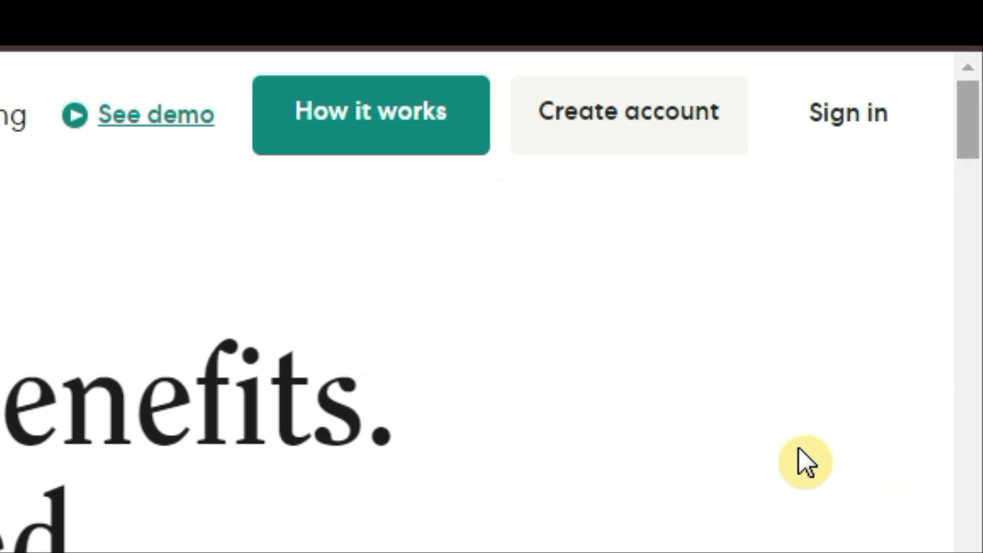
Start a new Gusto account with Create account and look over the signup form.
{"action": "left_click", "coordinate": [596, 137]}
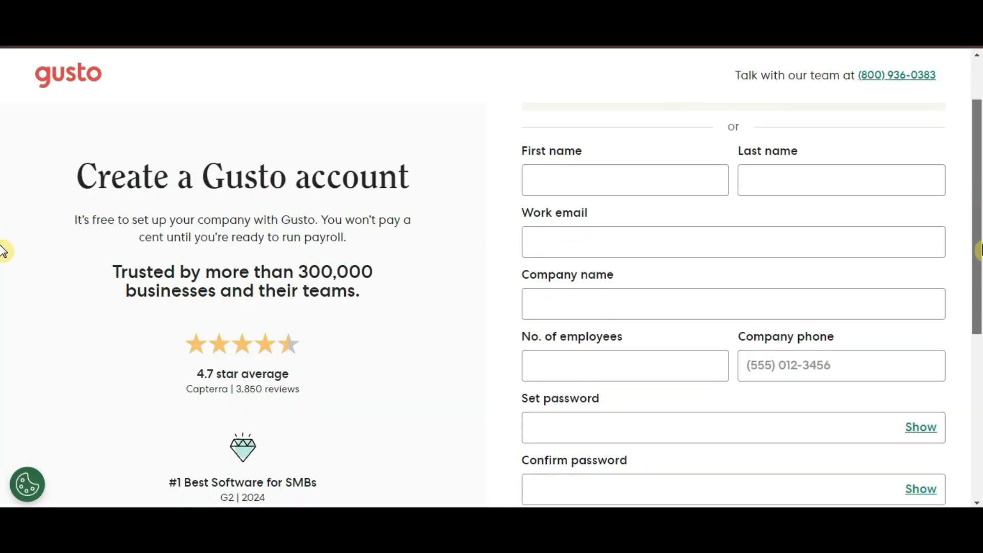
{"action": "left_click_drag", "start_coordinate": [978, 251], "coordinate": [957, 366]}
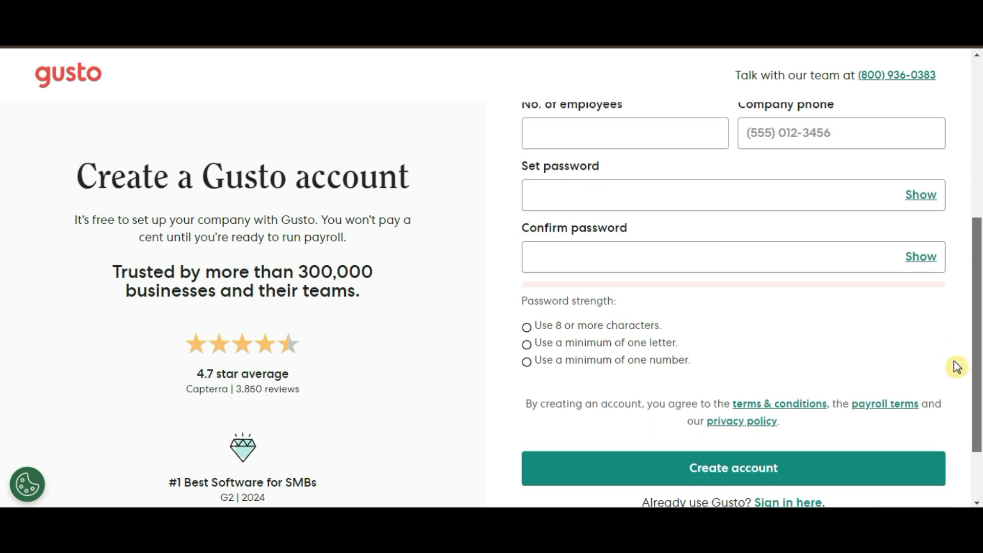
{"action": "scroll", "coordinate": [957, 367], "scroll_direction": "up", "scroll_amount": 6}
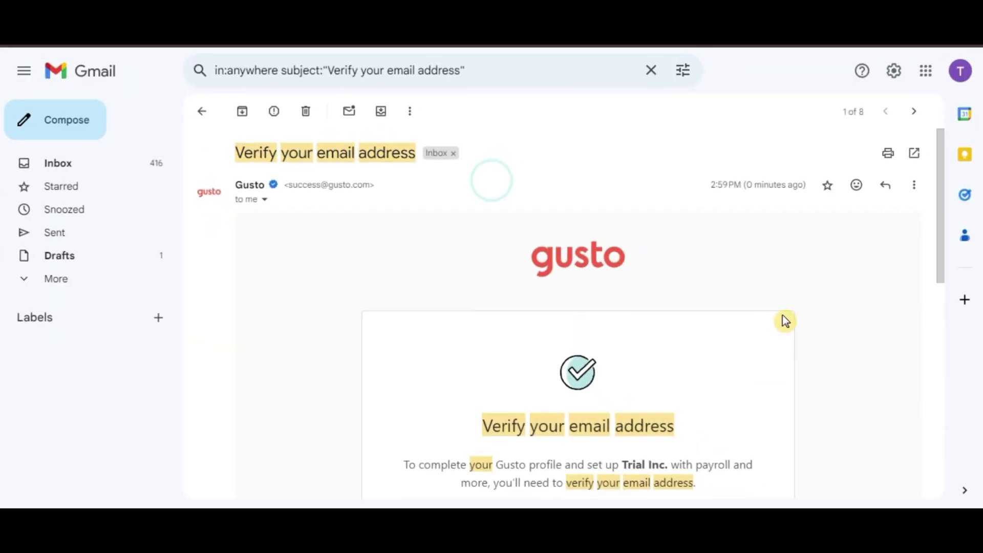
{"action": "scroll", "coordinate": [783, 321], "scroll_direction": "down", "scroll_amount": 4}
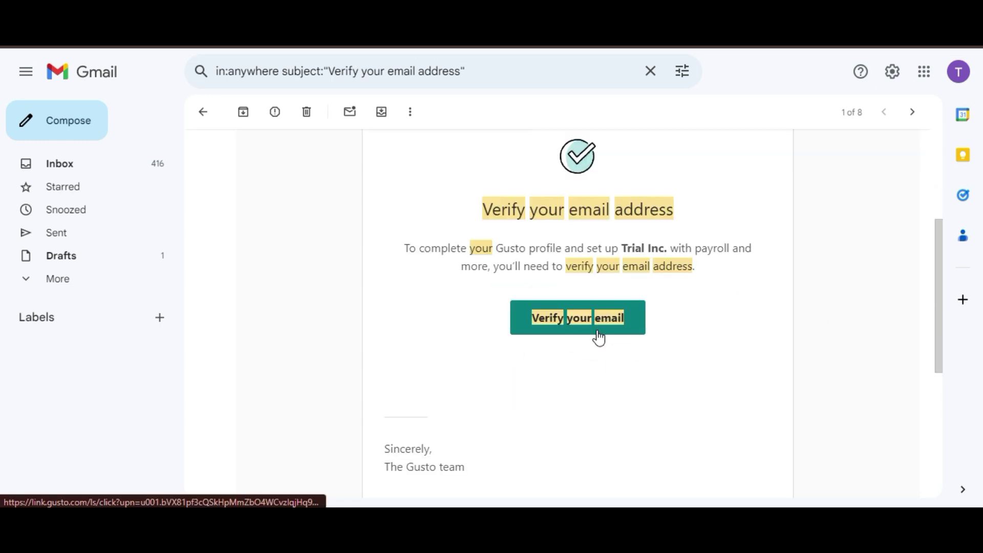
Verify the Trial Inc. Gusto account email with the button in the Gmail message.
{"action": "left_click", "coordinate": [598, 338]}
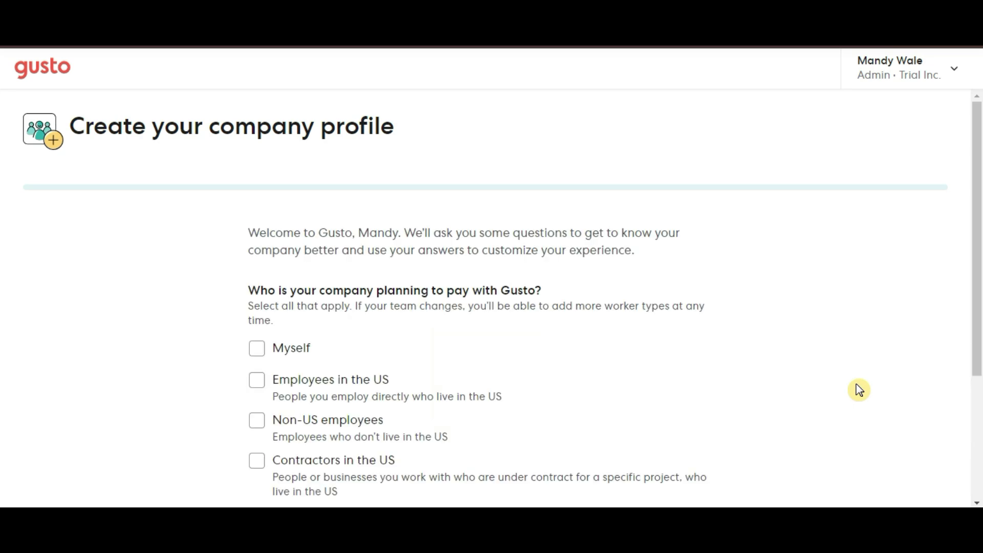
Choose Myself, Employees in the US and Non-US employees as the people to pay.
{"action": "scroll", "coordinate": [5, 256], "scroll_direction": "down", "scroll_amount": 2}
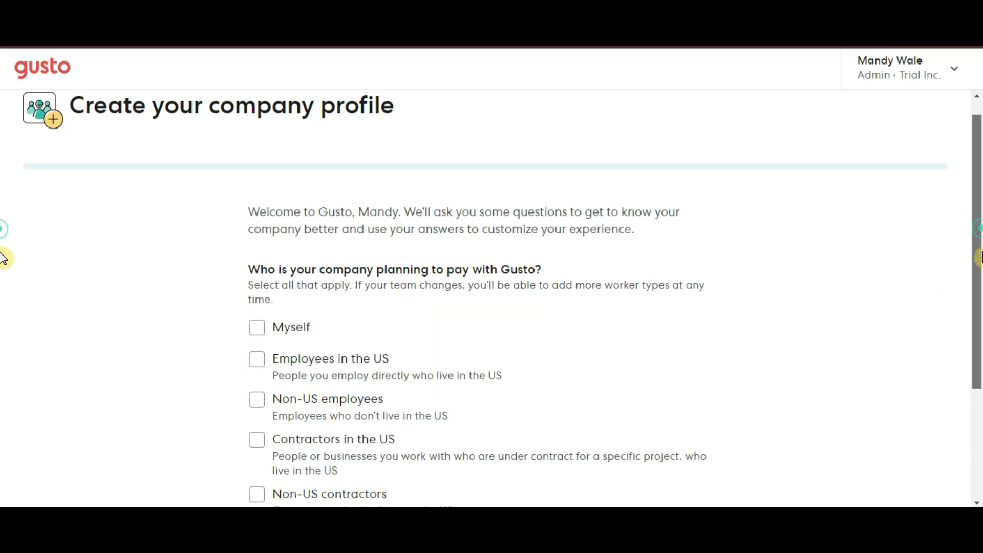
{"action": "scroll", "coordinate": [5, 296], "scroll_direction": "down", "scroll_amount": 1}
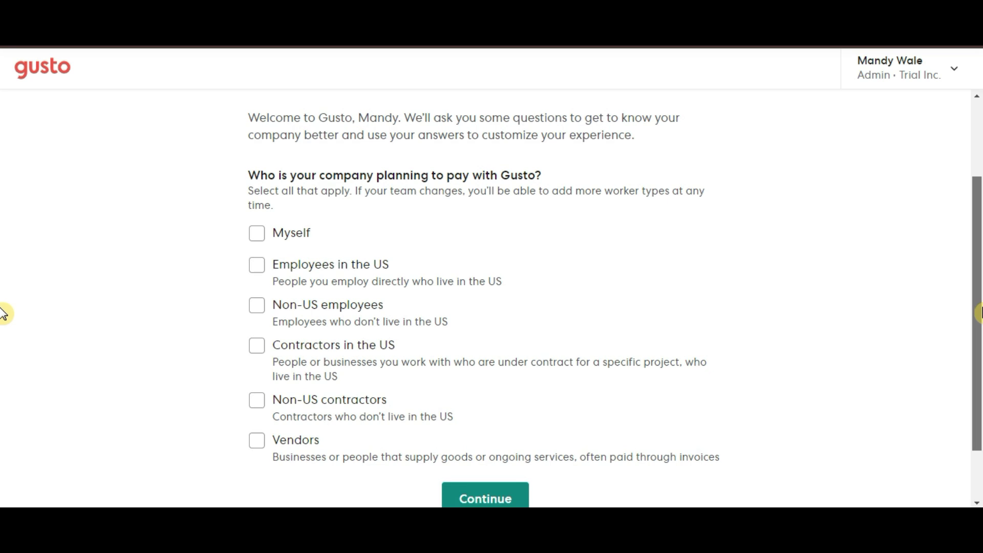
{"action": "scroll", "coordinate": [6, 312], "scroll_direction": "down", "scroll_amount": 1}
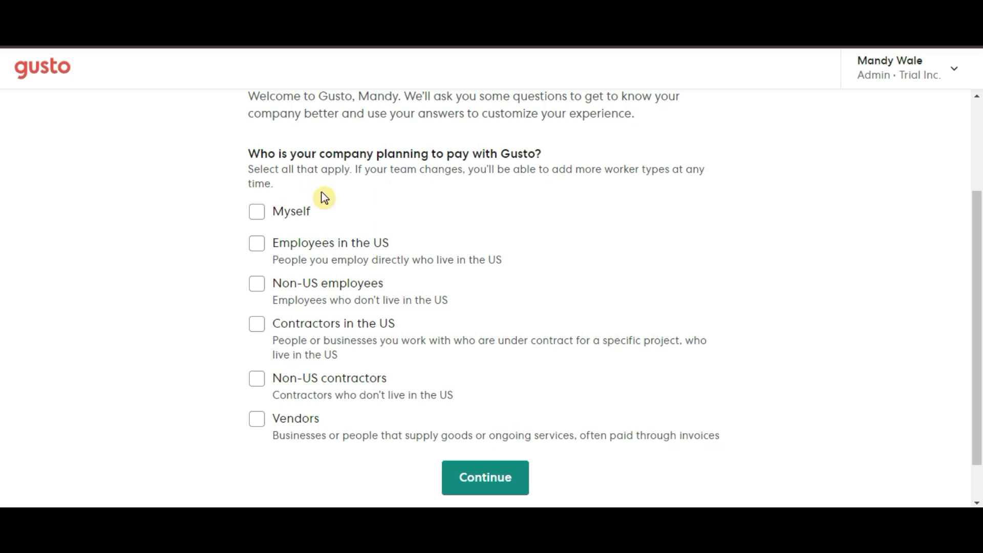
{"action": "scroll", "coordinate": [581, 367], "scroll_direction": "up", "scroll_amount": 3}
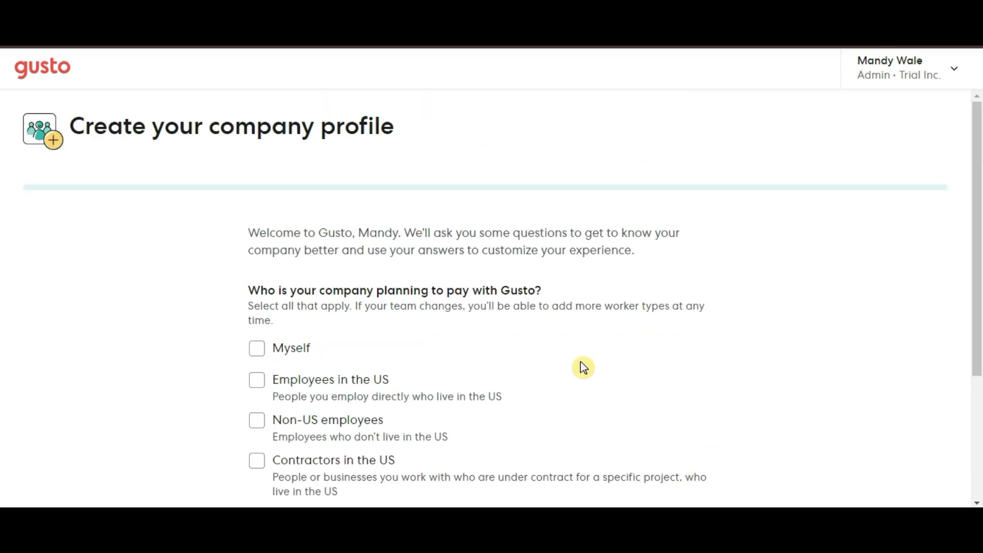
{"action": "scroll", "coordinate": [547, 375], "scroll_direction": "down", "scroll_amount": 1}
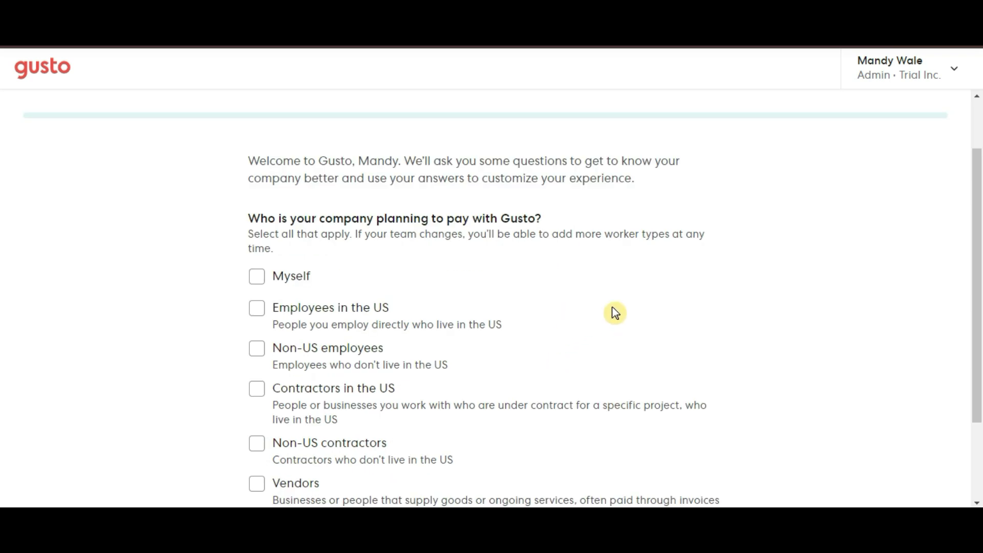
{"action": "left_click", "coordinate": [263, 285]}
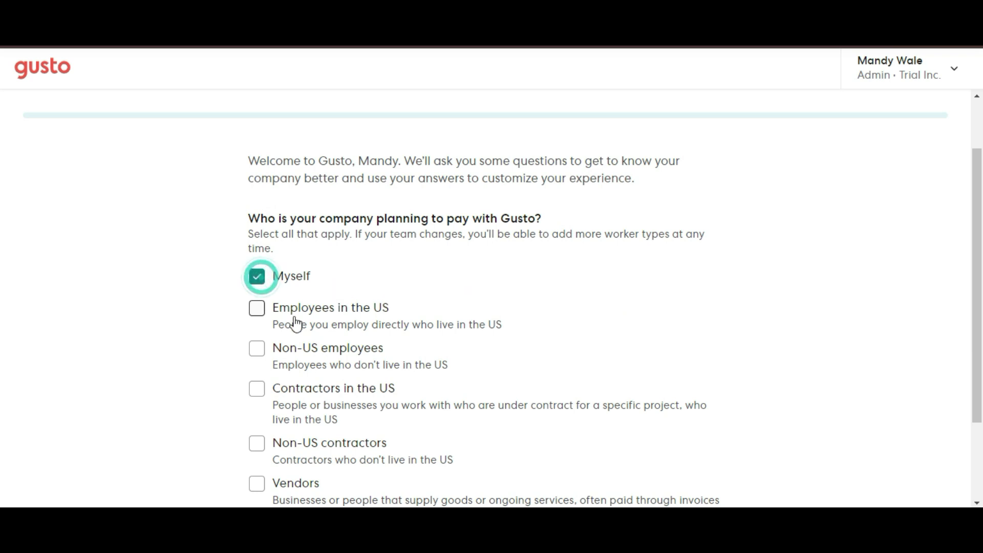
{"action": "left_click", "coordinate": [260, 311]}
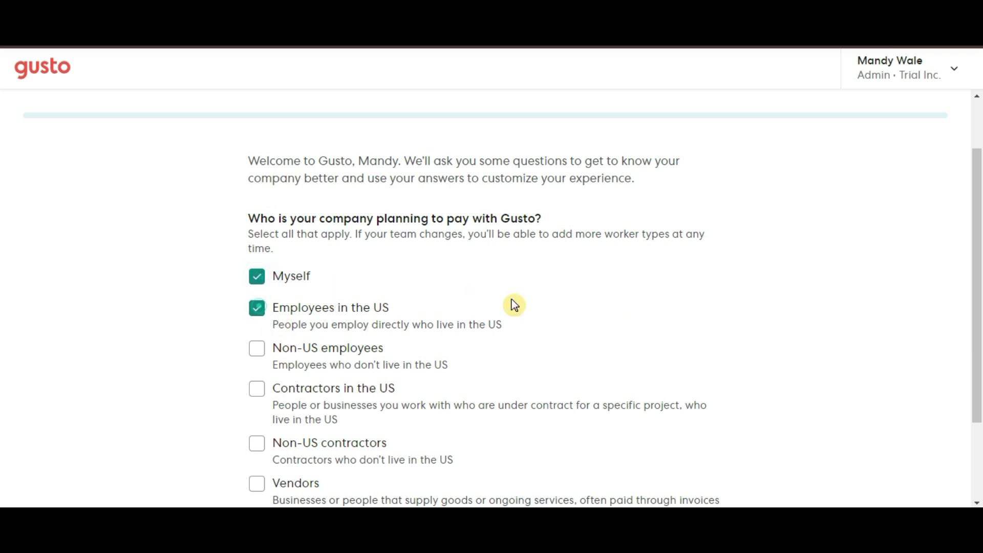
{"action": "left_click", "coordinate": [269, 355]}
{"action": "scroll", "coordinate": [627, 318], "scroll_direction": "down", "scroll_amount": 2}
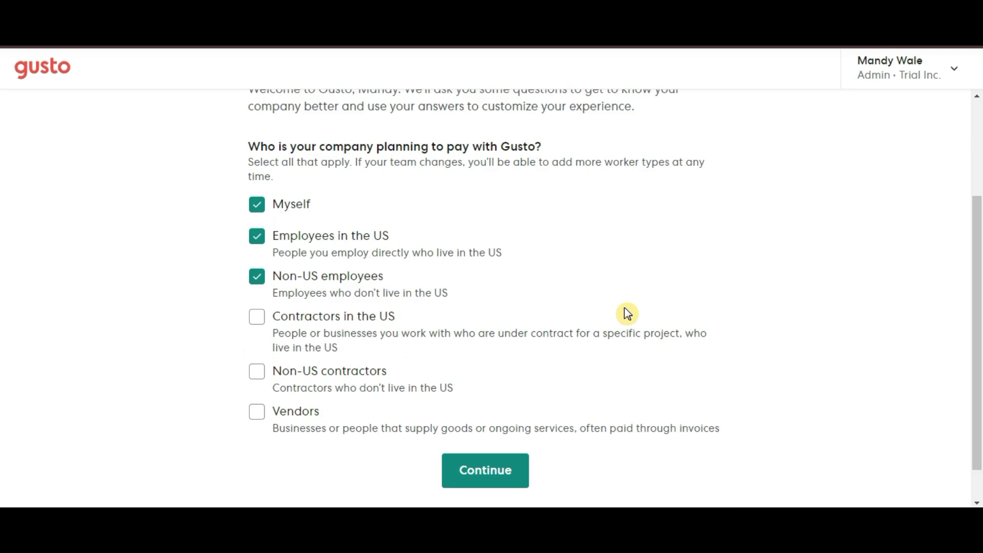
{"action": "left_click", "coordinate": [499, 473]}
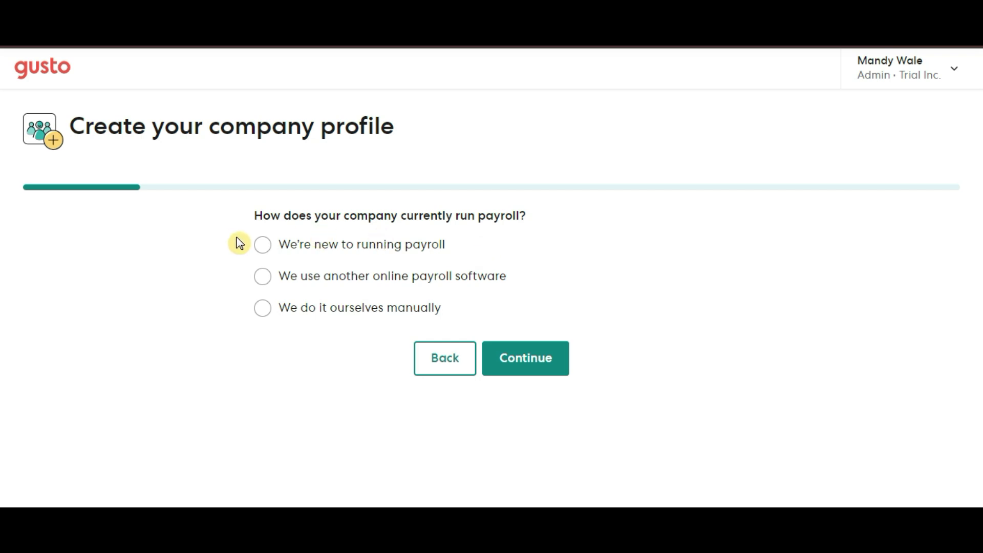
Answer "We're new to running payroll" and continue to the next question.
{"action": "left_click", "coordinate": [263, 246]}
{"action": "left_click", "coordinate": [533, 372]}
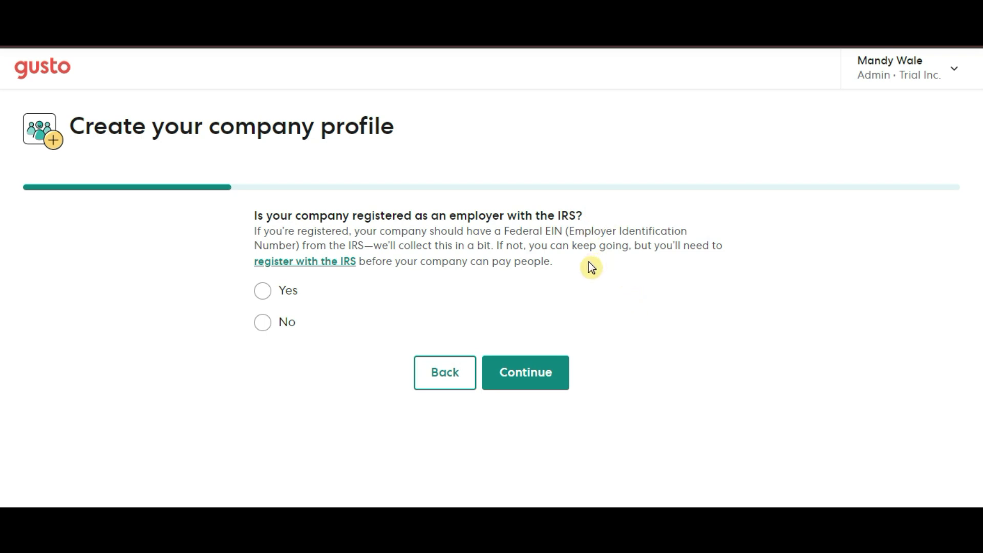
Answer Yes to being registered as an employer with the IRS.
{"action": "left_click", "coordinate": [264, 292]}
{"action": "left_click", "coordinate": [265, 293]}
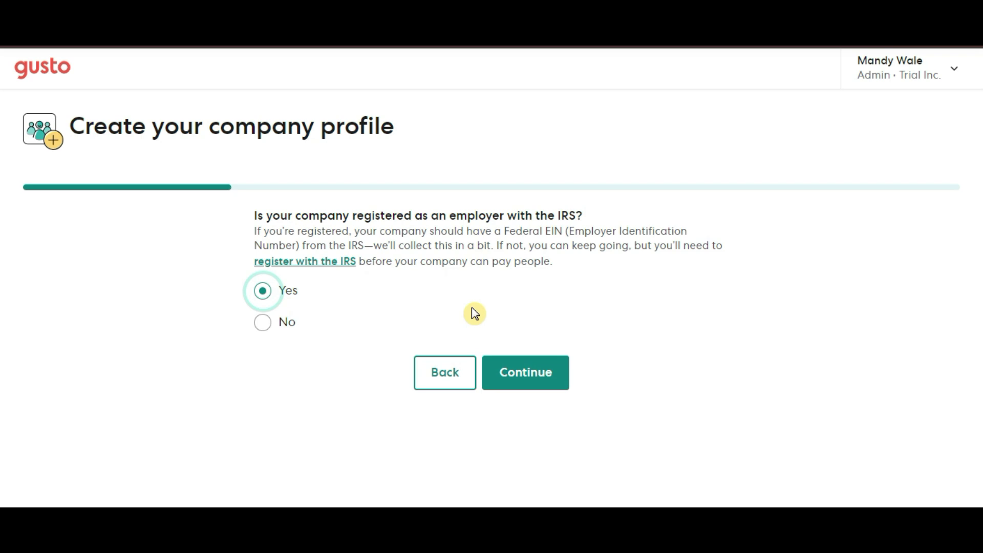
{"action": "key", "text": "Return"}
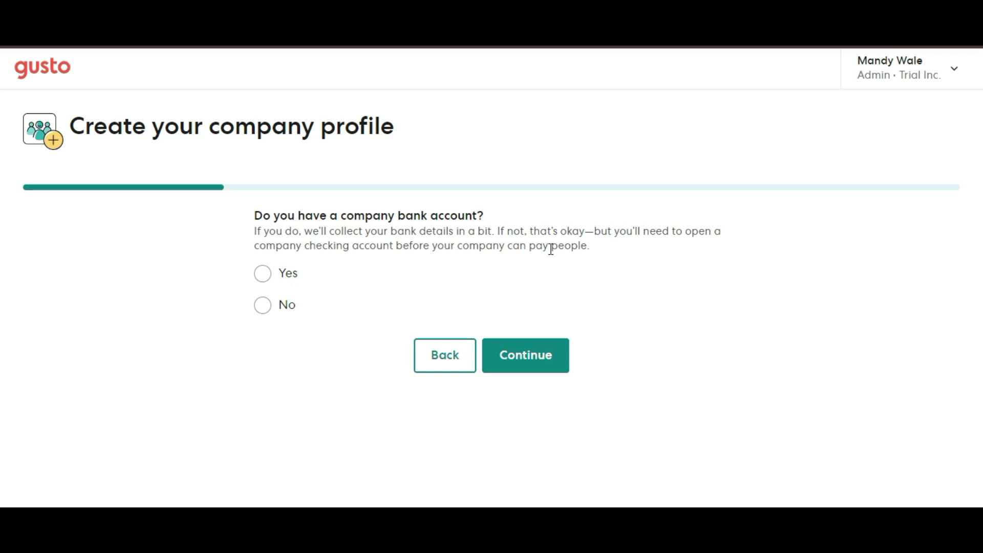
Answer Yes to having a company bank account and to having hired the first team member.
{"action": "left_click", "coordinate": [284, 274]}
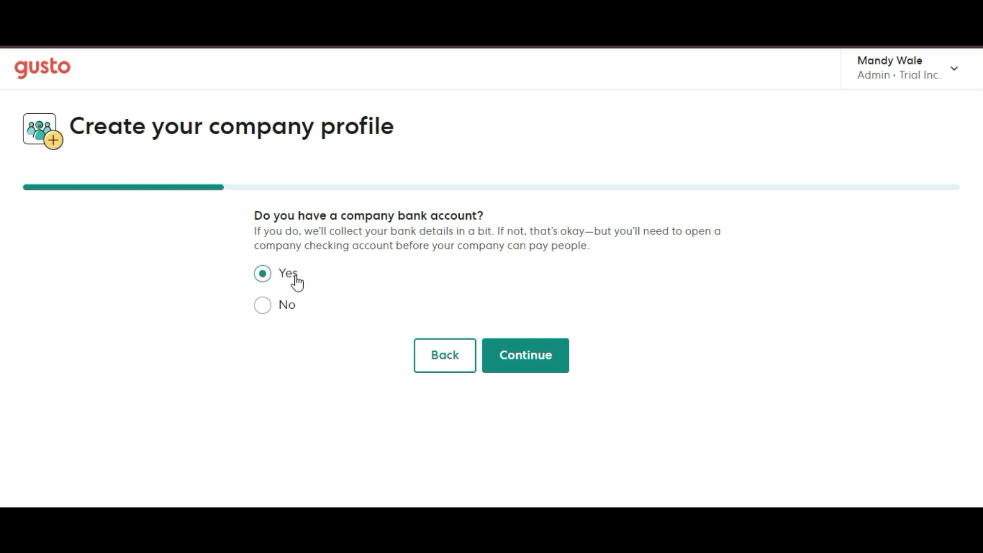
{"action": "left_click", "coordinate": [566, 352]}
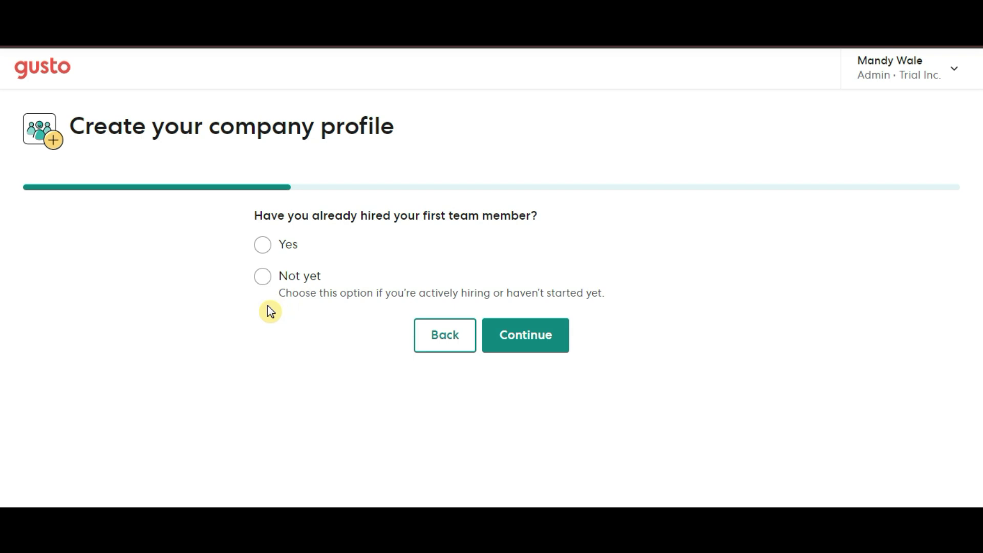
{"action": "left_click", "coordinate": [263, 246]}
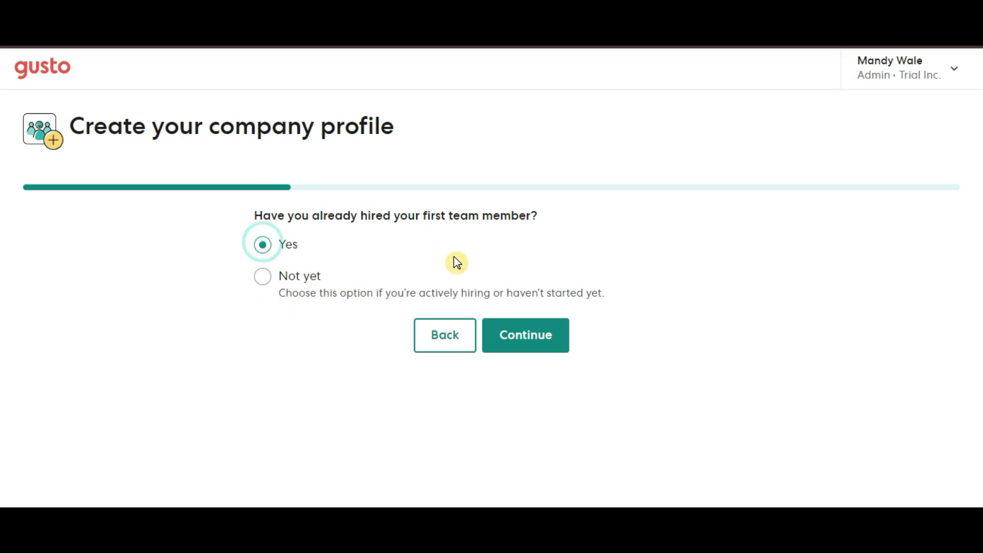
{"action": "left_click", "coordinate": [532, 348]}
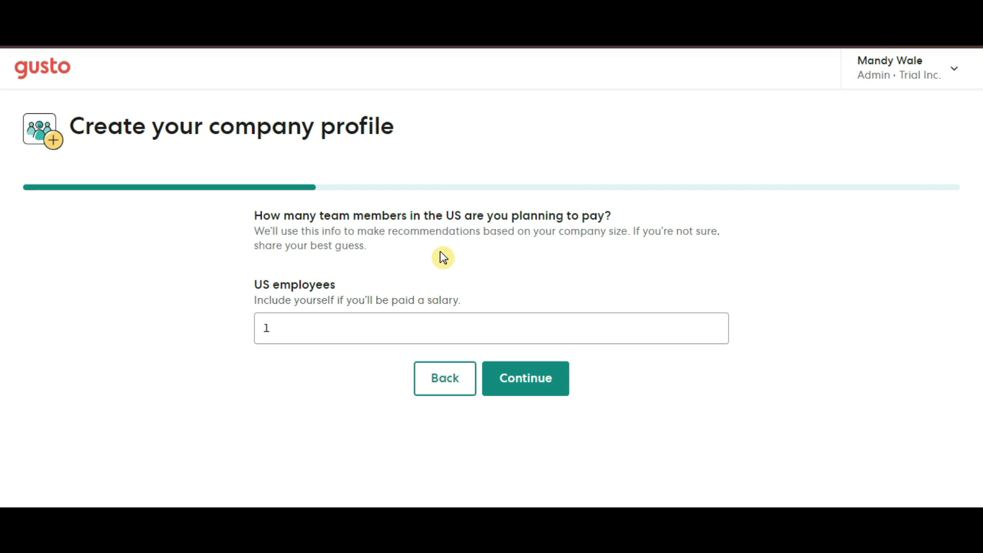
Change the number of US employees from 1 to 5 and continue.
{"action": "left_click", "coordinate": [388, 333]}
{"action": "key", "text": "BackSpace"}
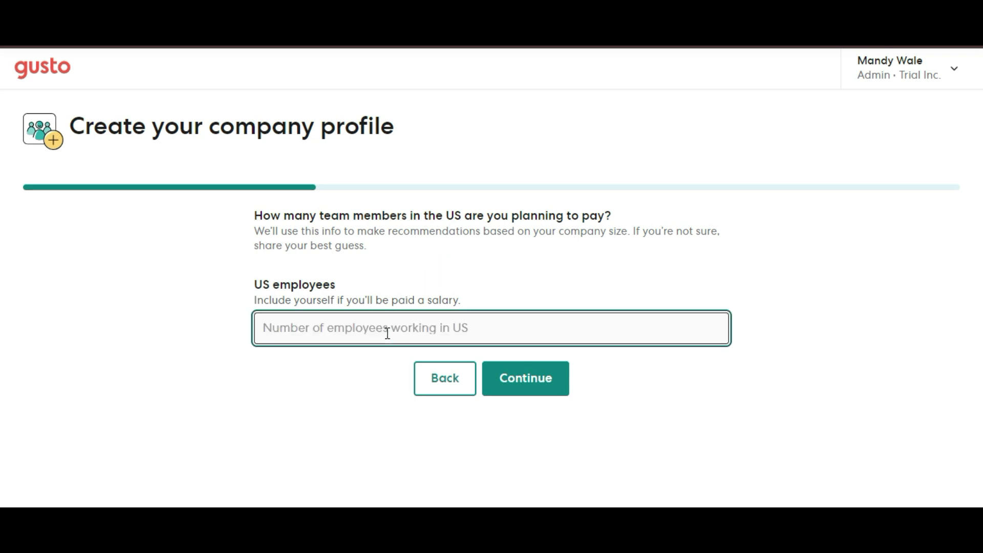
{"action": "type", "text": "5"}
{"action": "left_click", "coordinate": [551, 389]}
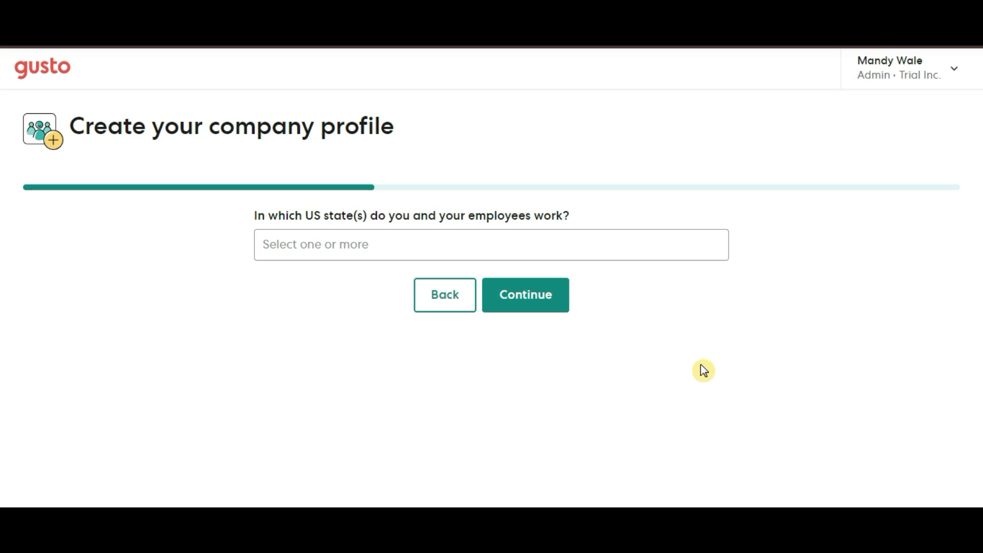
Select California as the US work state, then review the non-US countries list.
{"action": "left_click", "coordinate": [652, 244]}
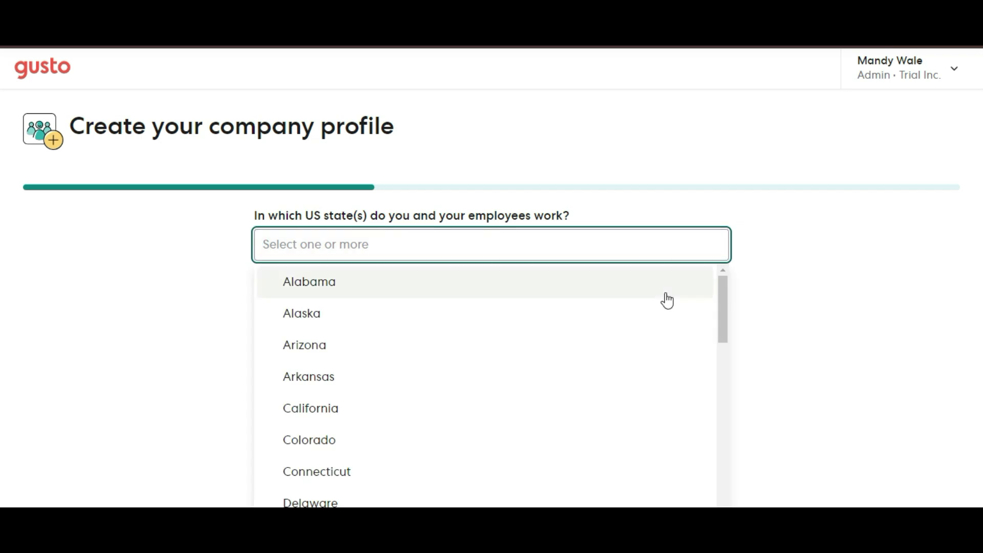
{"action": "left_click", "coordinate": [434, 427]}
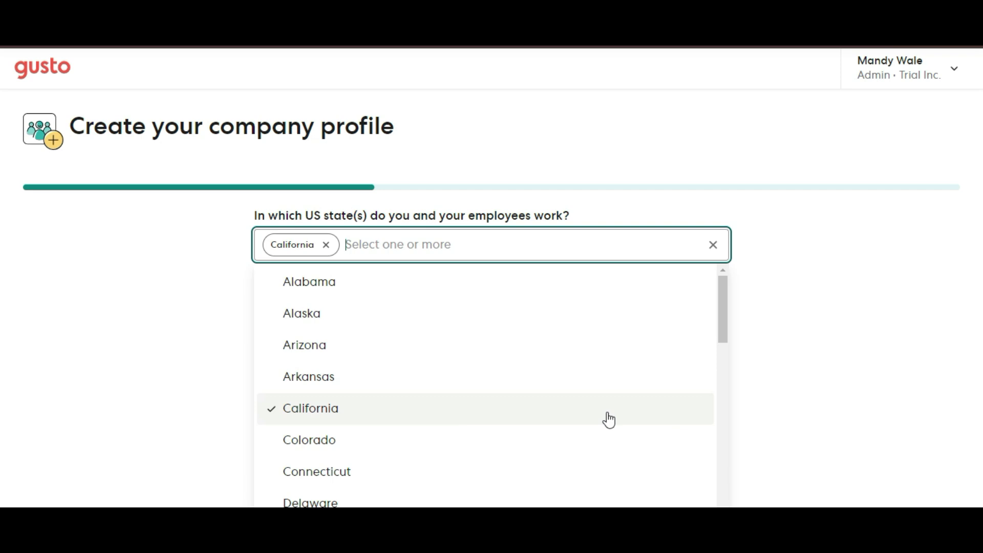
{"action": "scroll", "coordinate": [608, 420], "scroll_direction": "down", "scroll_amount": 2}
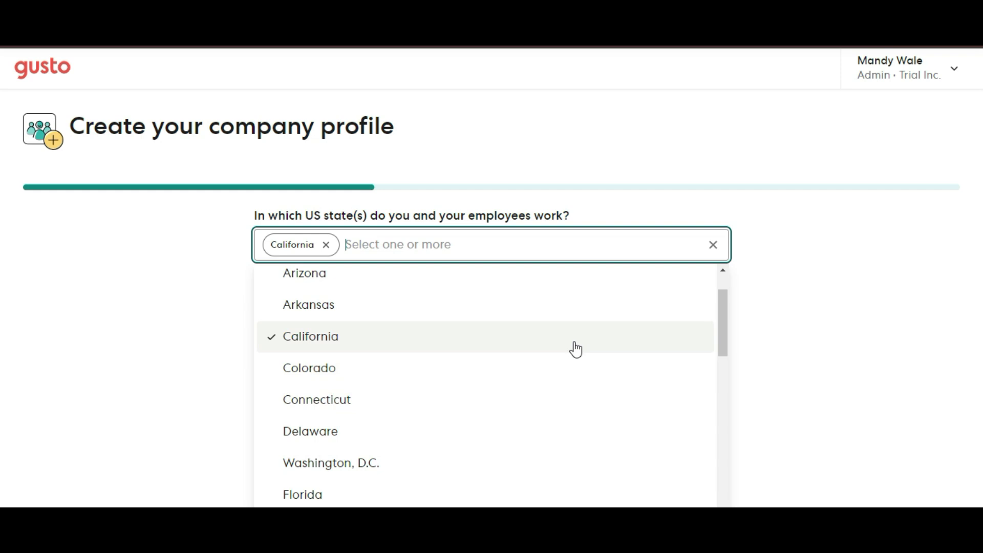
{"action": "left_click", "coordinate": [850, 317]}
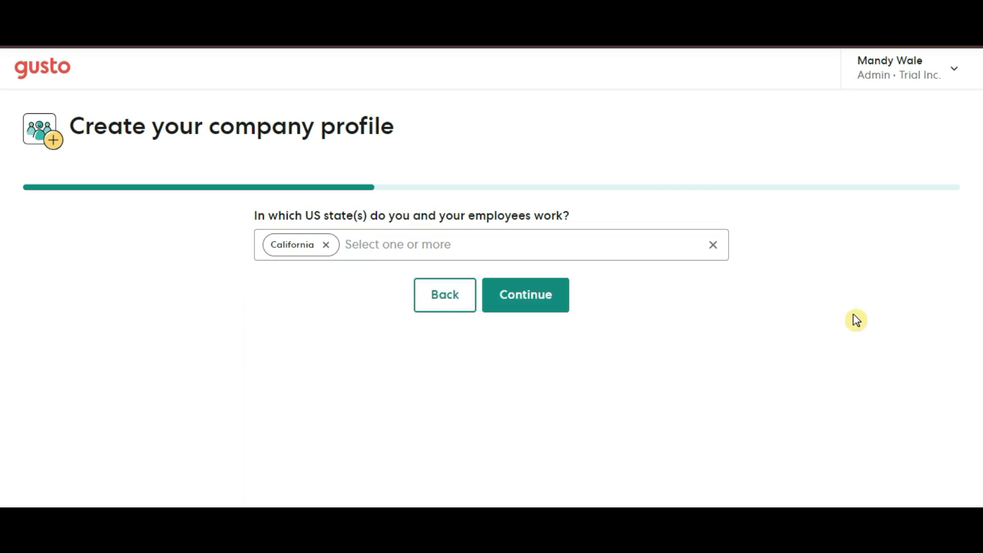
{"action": "left_click", "coordinate": [540, 298]}
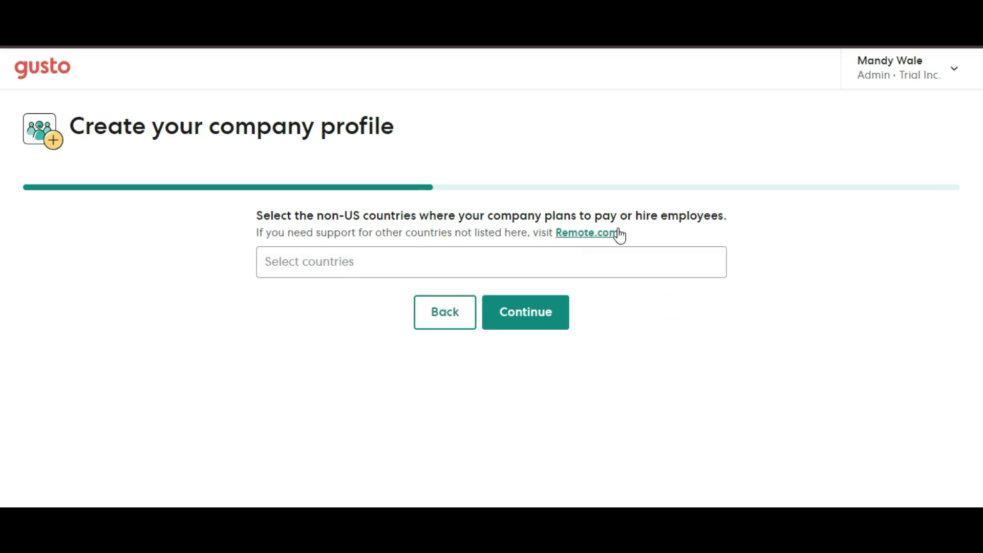
{"action": "left_click", "coordinate": [689, 254]}
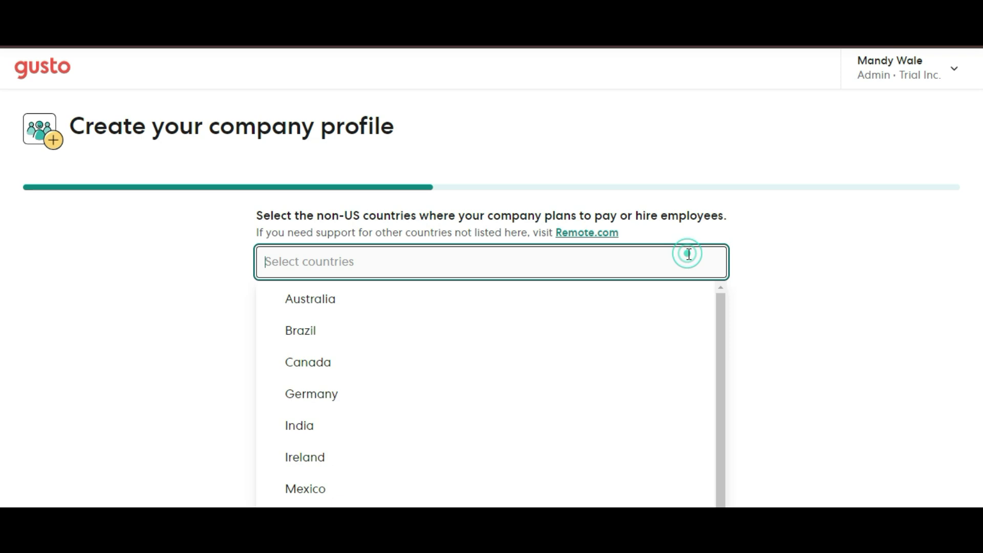
{"action": "scroll", "coordinate": [671, 368], "scroll_direction": "down", "scroll_amount": 1}
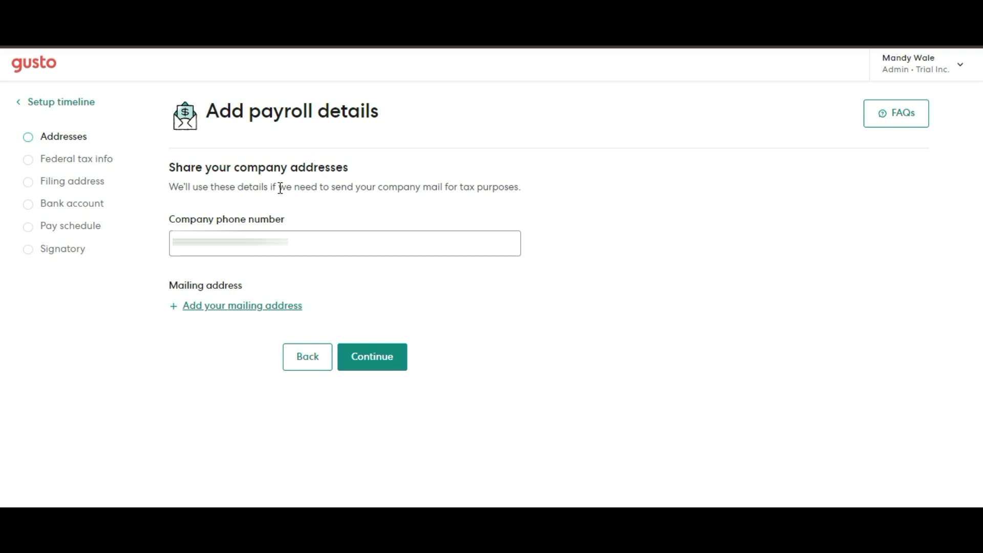
Fill in and save the company mailing address, completing the Addresses step.
{"action": "left_click", "coordinate": [286, 318]}
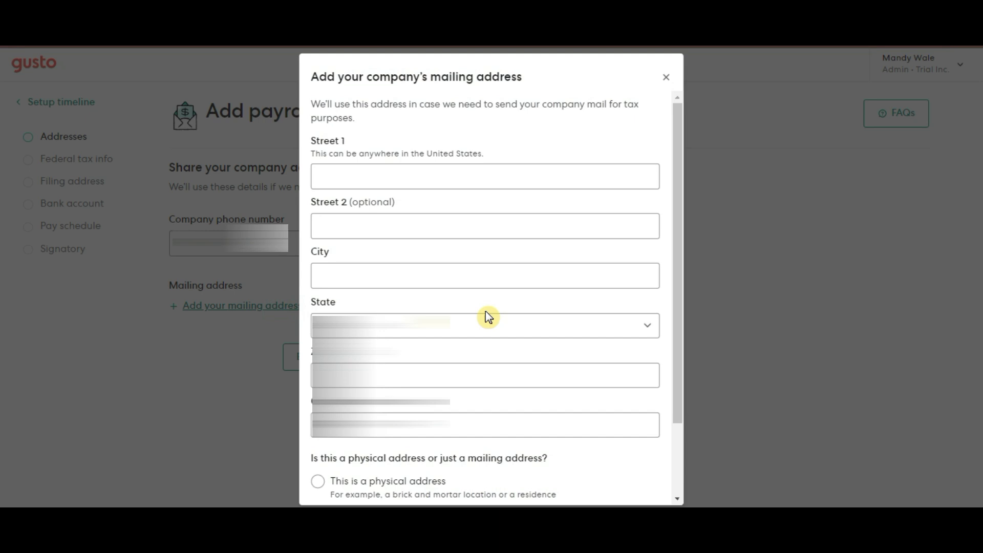
{"action": "scroll", "coordinate": [487, 365], "scroll_direction": "down", "scroll_amount": 2}
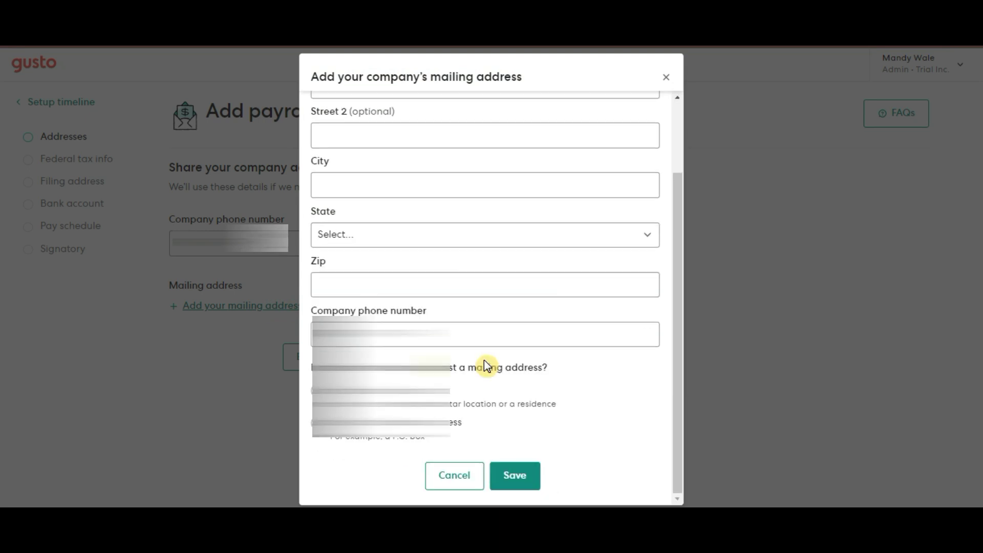
{"action": "scroll", "coordinate": [487, 365], "scroll_direction": "up", "scroll_amount": 2}
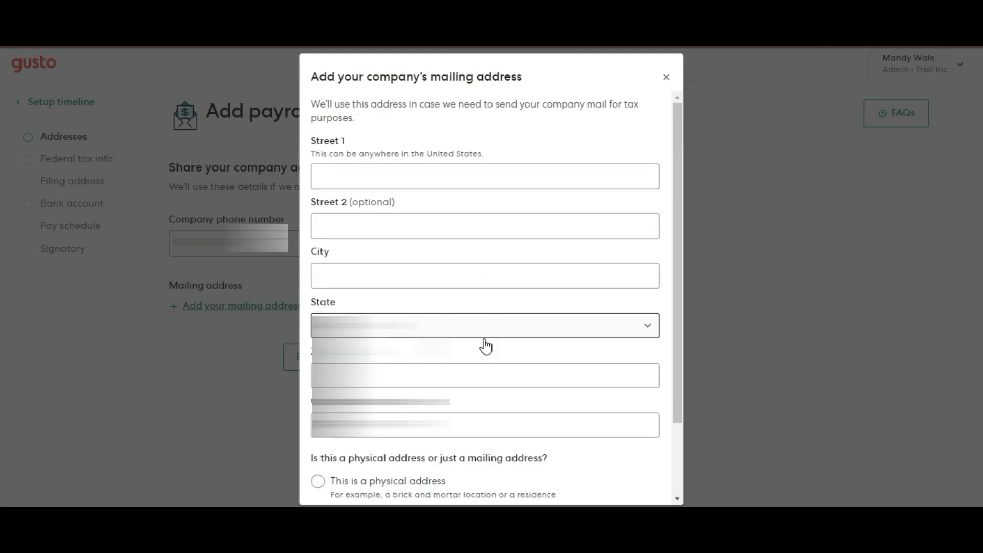
{"action": "scroll", "coordinate": [487, 365], "scroll_direction": "down", "scroll_amount": 2}
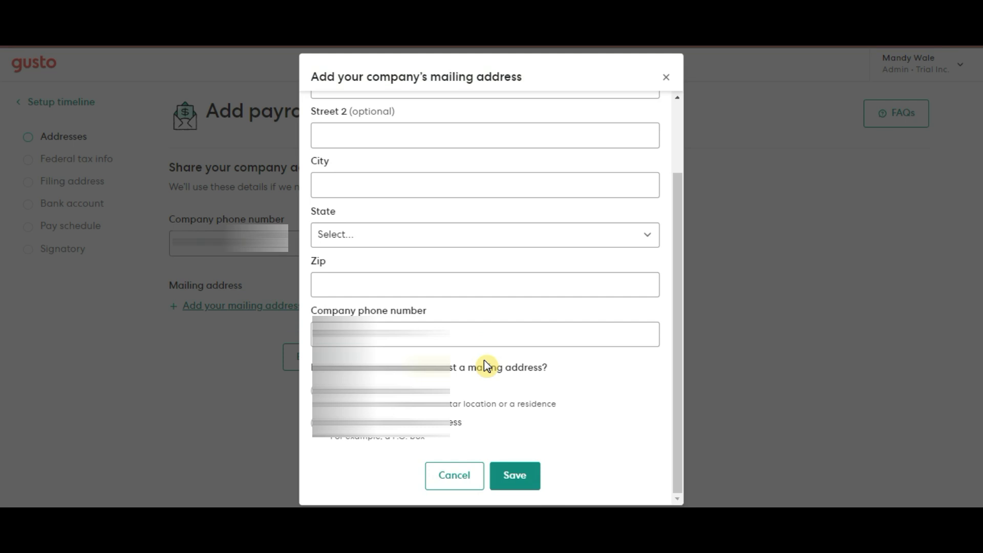
{"action": "scroll", "coordinate": [486, 365], "scroll_direction": "up", "scroll_amount": 2}
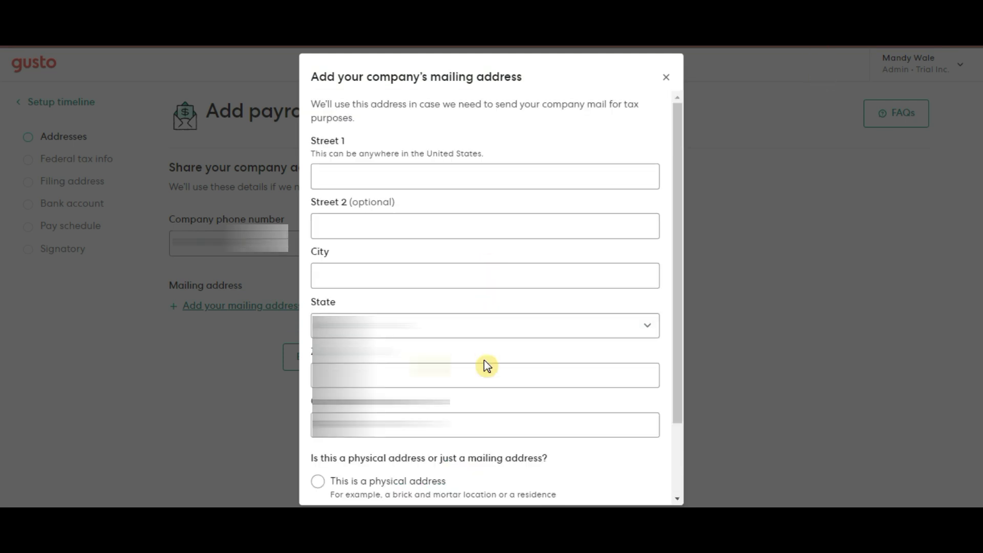
{"action": "scroll", "coordinate": [487, 365], "scroll_direction": "down", "scroll_amount": 2}
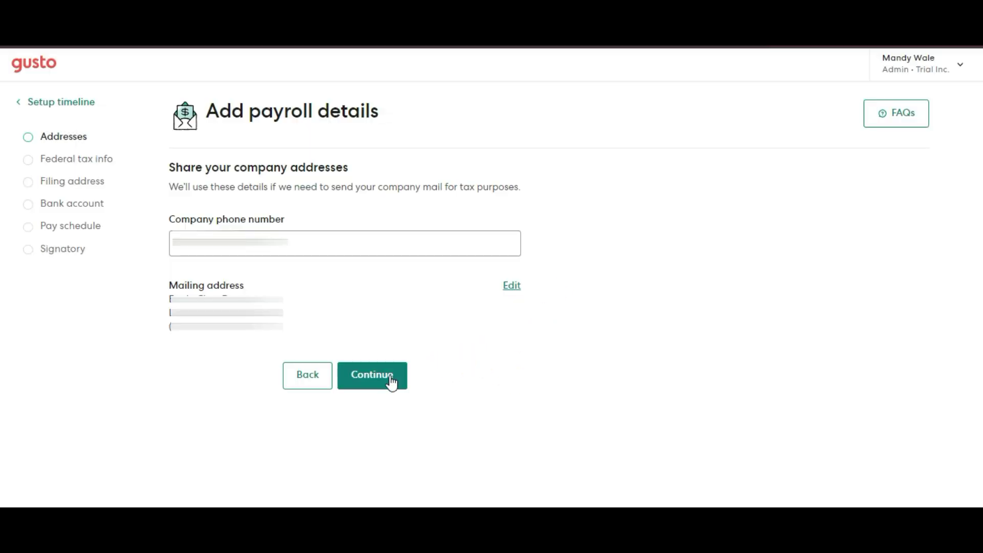
{"action": "left_click", "coordinate": [390, 378]}
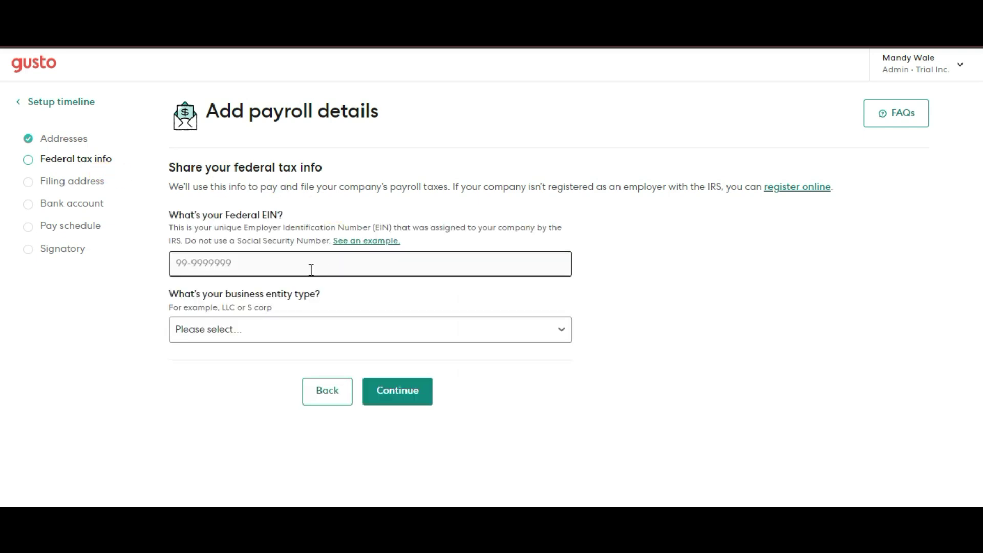
Review the business entity type options and the example showing where to find the EIN.
{"action": "left_click", "coordinate": [378, 338]}
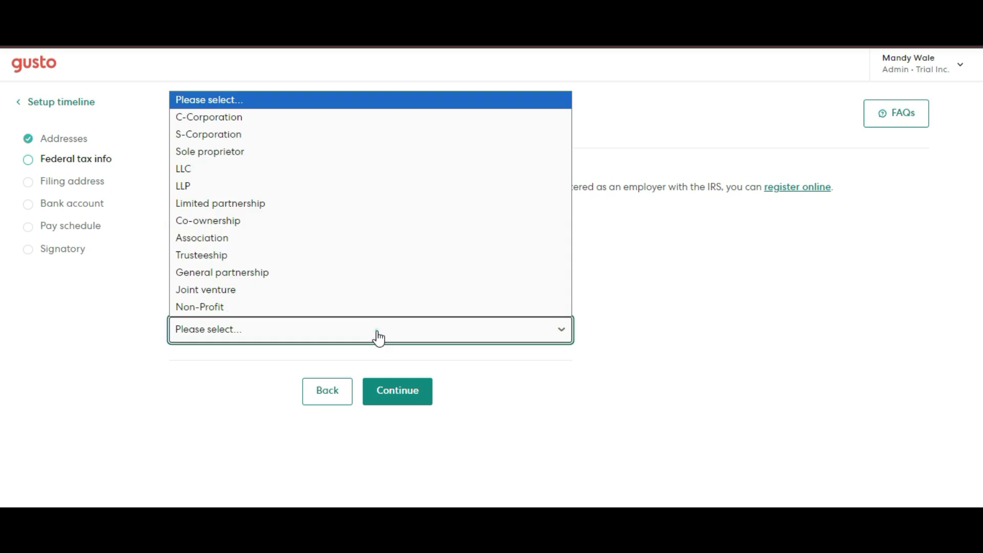
{"action": "left_click", "coordinate": [701, 260]}
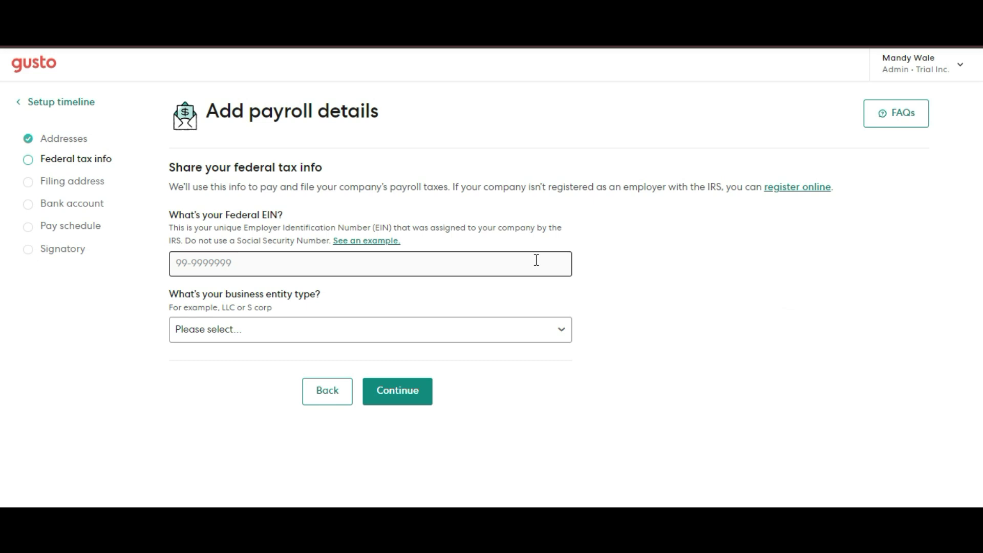
{"action": "left_click", "coordinate": [352, 242]}
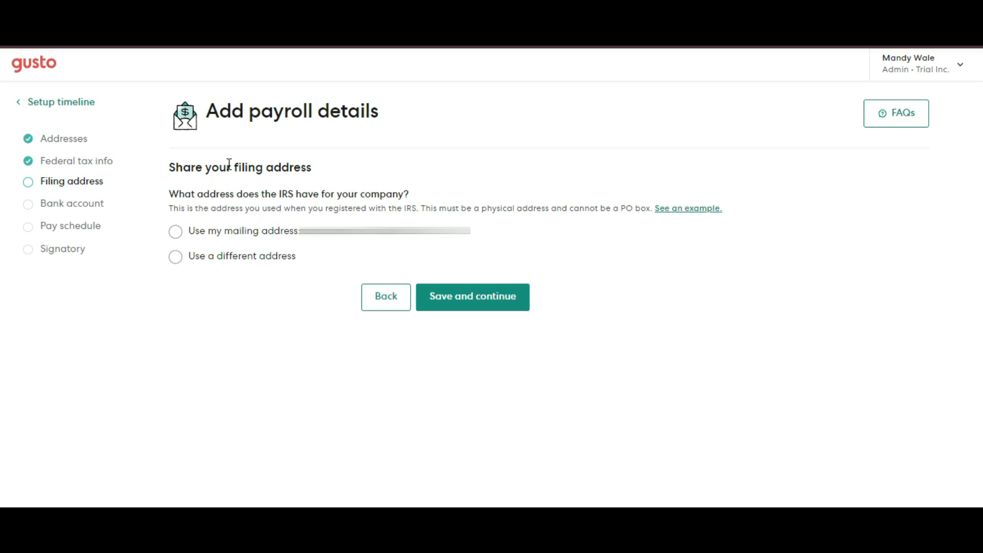
Set 'Use my mailing address' as the IRS filing address and save it.
{"action": "left_click", "coordinate": [175, 232]}
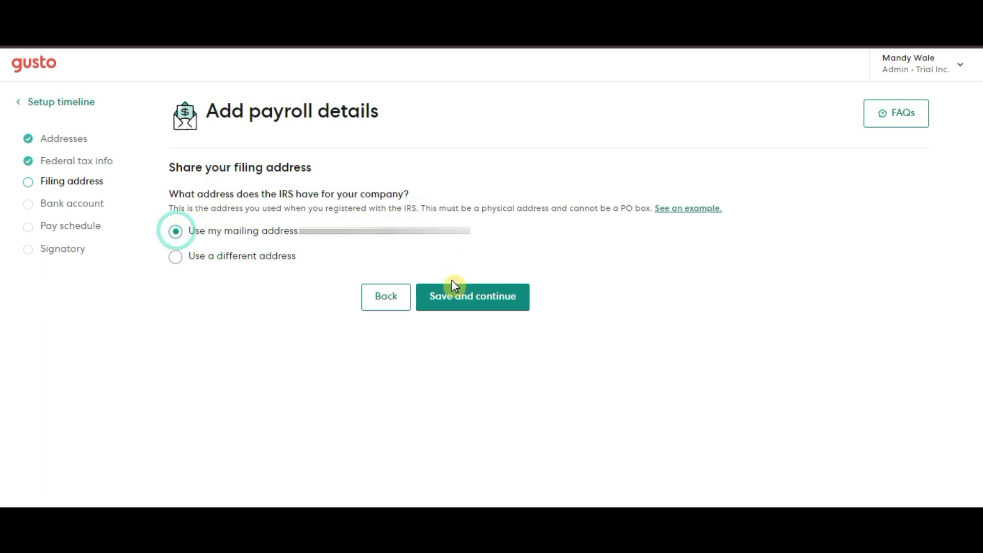
{"action": "left_click", "coordinate": [455, 305]}
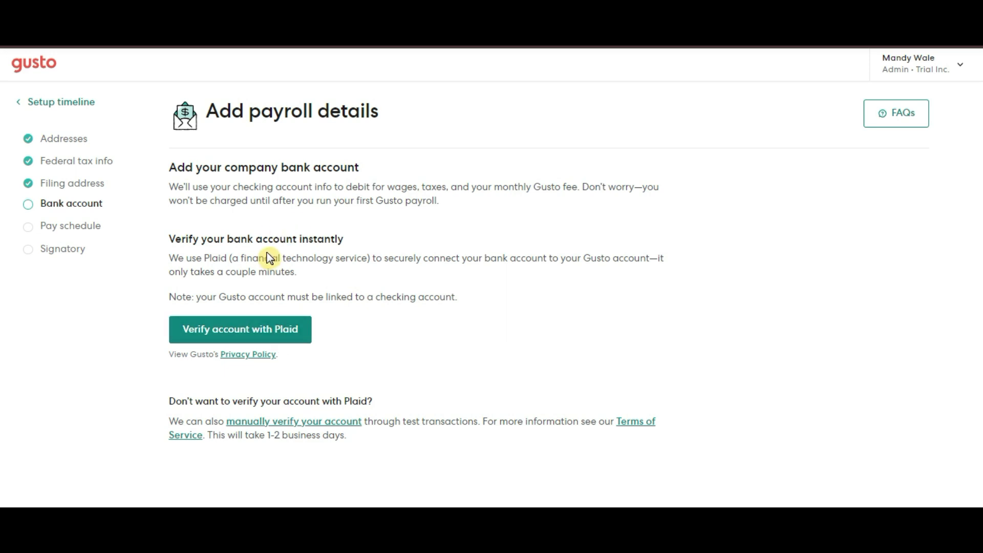
Start the pay schedule with the recommended every-other-Friday schedule, first payday 11/15/2024.
{"action": "left_click", "coordinate": [91, 221]}
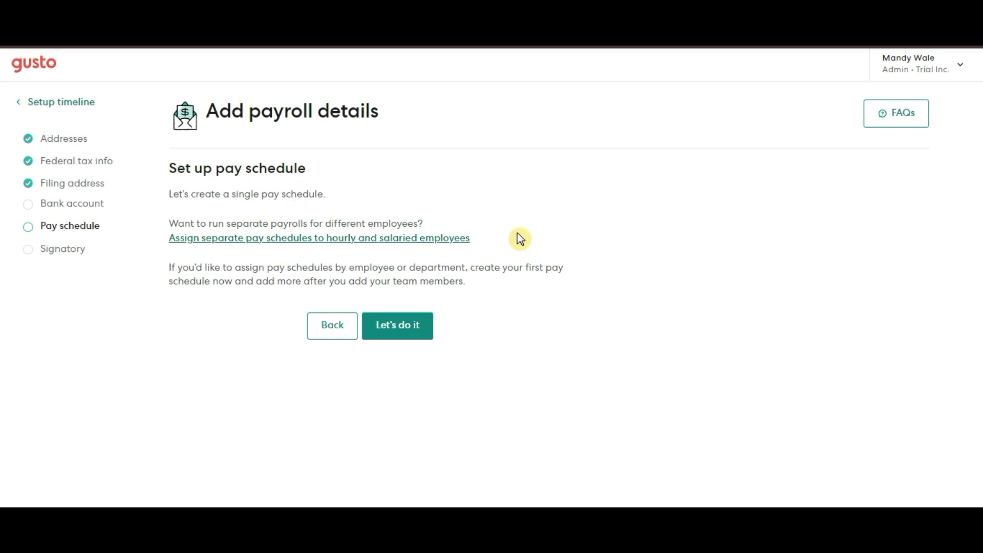
{"action": "left_click", "coordinate": [398, 326]}
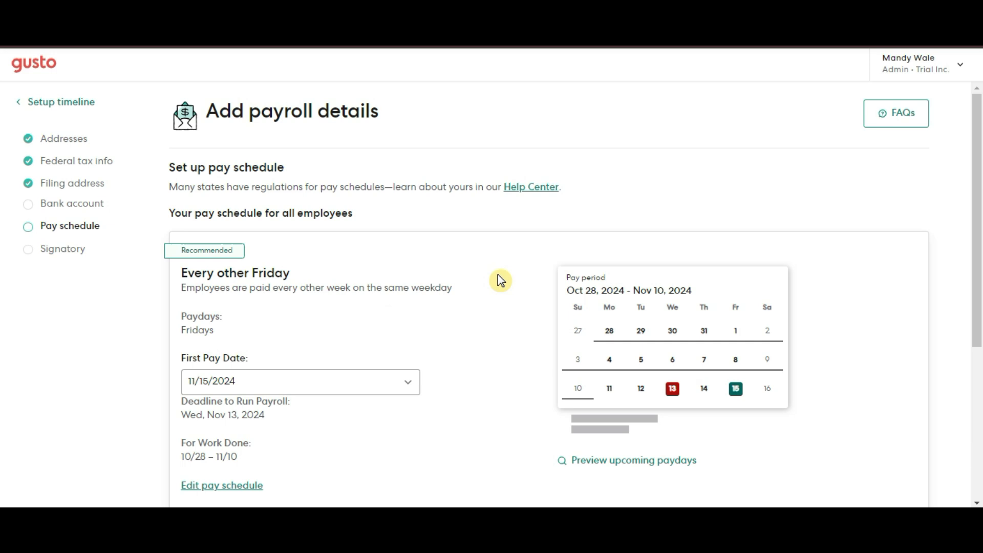
{"action": "scroll", "coordinate": [453, 353], "scroll_direction": "down", "scroll_amount": 2}
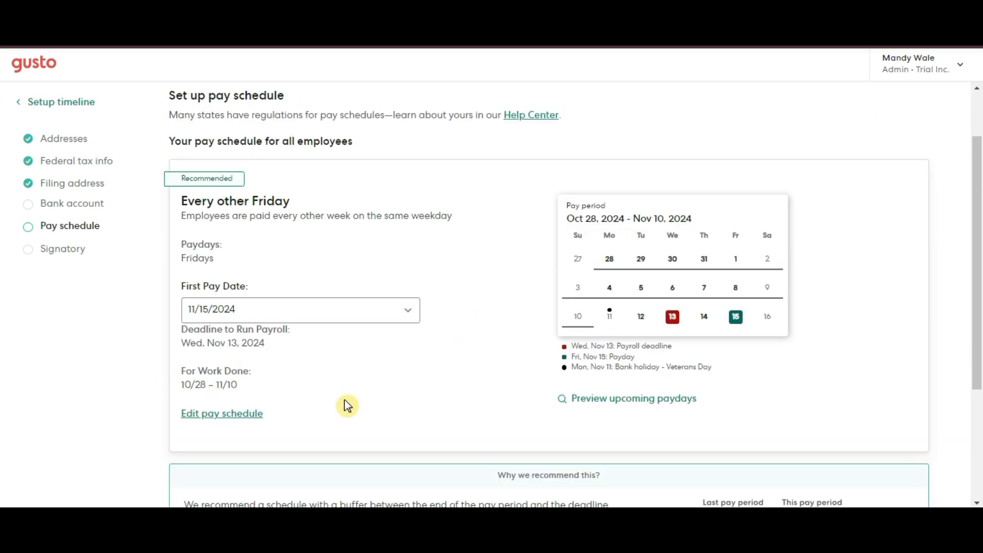
{"action": "scroll", "coordinate": [344, 406], "scroll_direction": "down", "scroll_amount": 3}
{"action": "scroll", "coordinate": [945, 353], "scroll_direction": "up", "scroll_amount": 1}
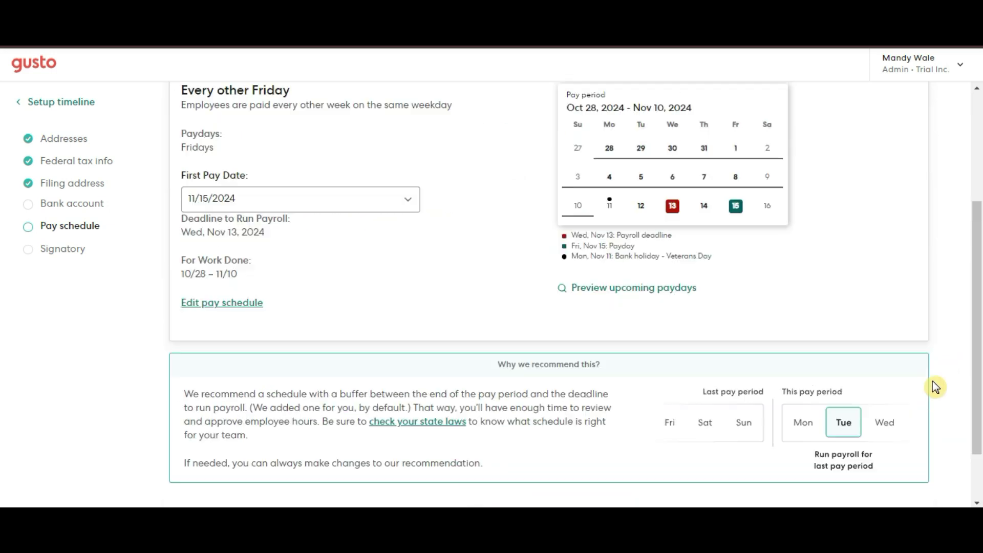
{"action": "scroll", "coordinate": [899, 310], "scroll_direction": "up", "scroll_amount": 3}
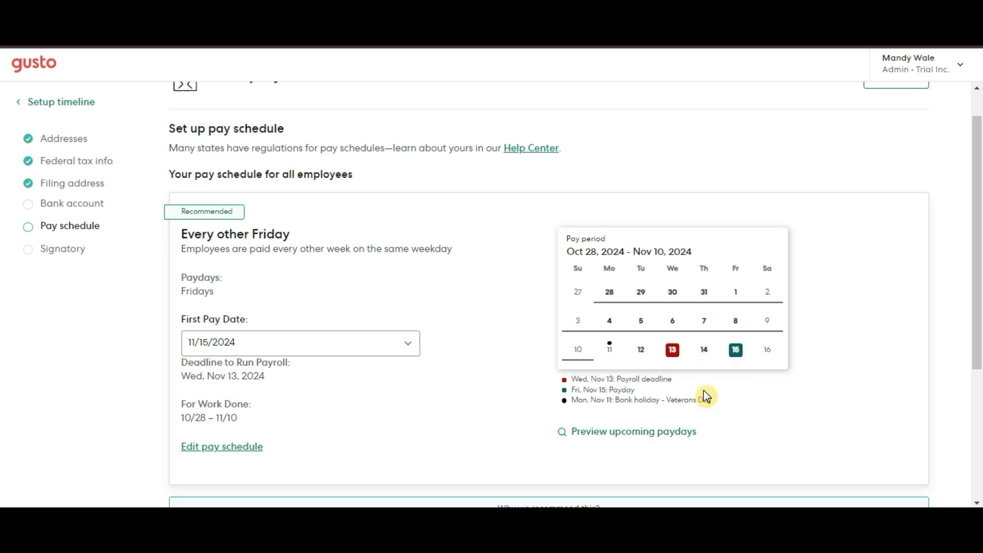
Preview the upcoming pay periods and paydays, then return to the schedule form.
{"action": "left_click", "coordinate": [677, 432]}
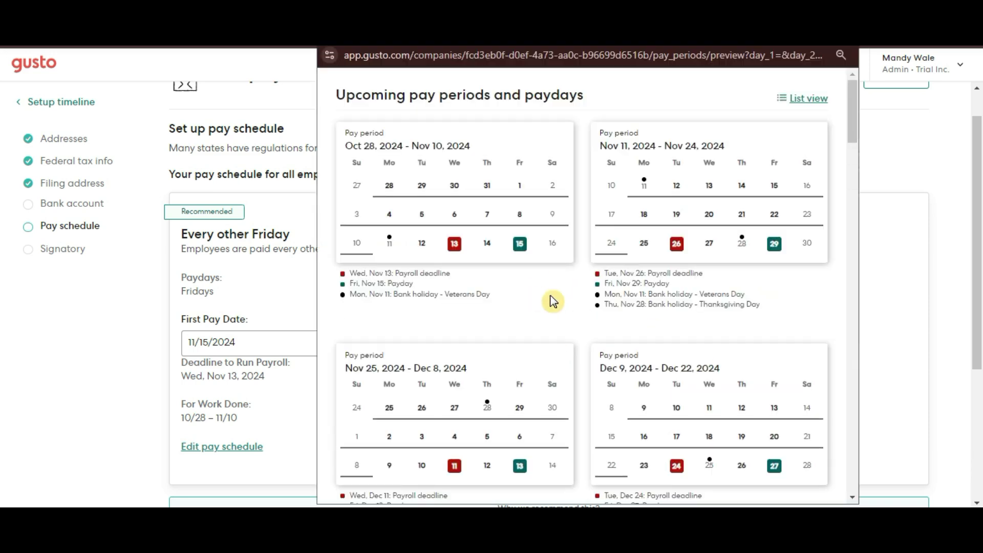
{"action": "scroll", "coordinate": [671, 322], "scroll_direction": "down", "scroll_amount": 10}
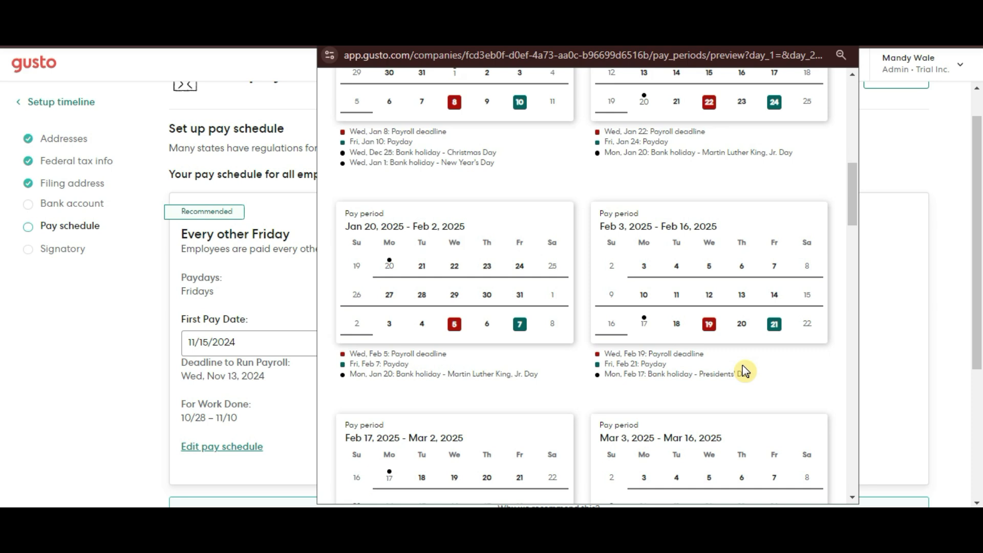
{"action": "scroll", "coordinate": [745, 371], "scroll_direction": "down", "scroll_amount": 15}
{"action": "left_click", "coordinate": [952, 362]}
{"action": "scroll", "coordinate": [951, 362], "scroll_direction": "down", "scroll_amount": 2}
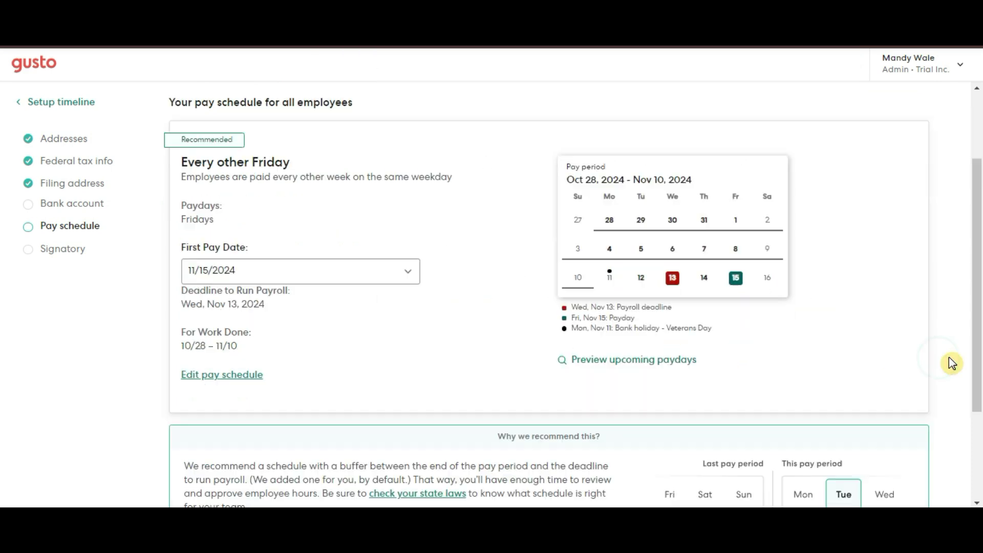
{"action": "scroll", "coordinate": [951, 362], "scroll_direction": "down", "scroll_amount": 3}
Save the pay schedule, then confirm on the Signatory step you may sign government forms.
{"action": "left_click", "coordinate": [592, 471]}
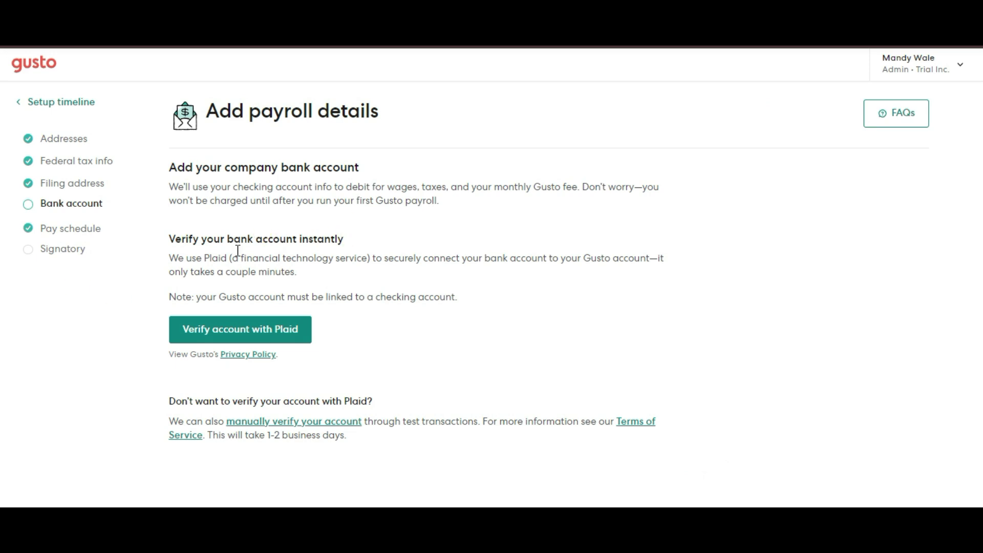
{"action": "left_click", "coordinate": [61, 249]}
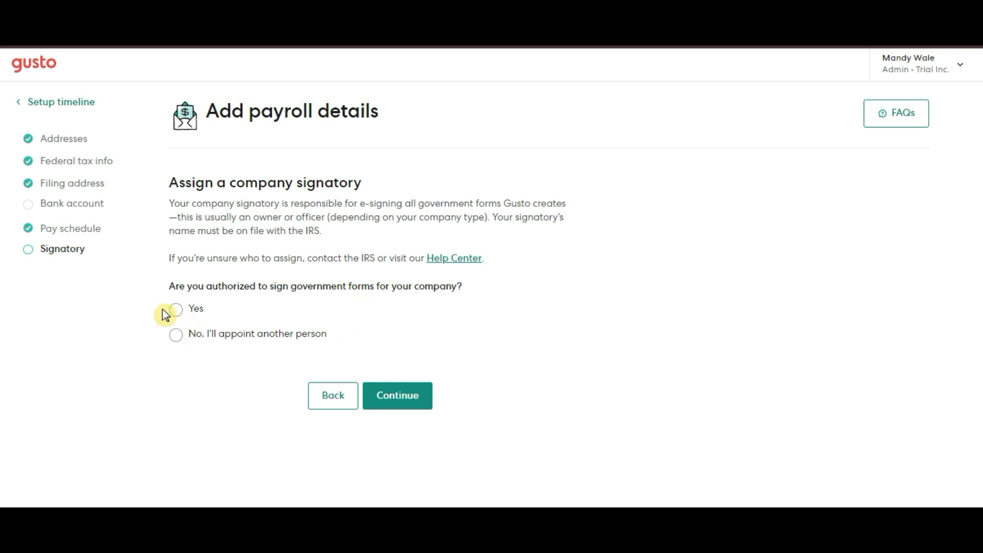
{"action": "left_click", "coordinate": [177, 310]}
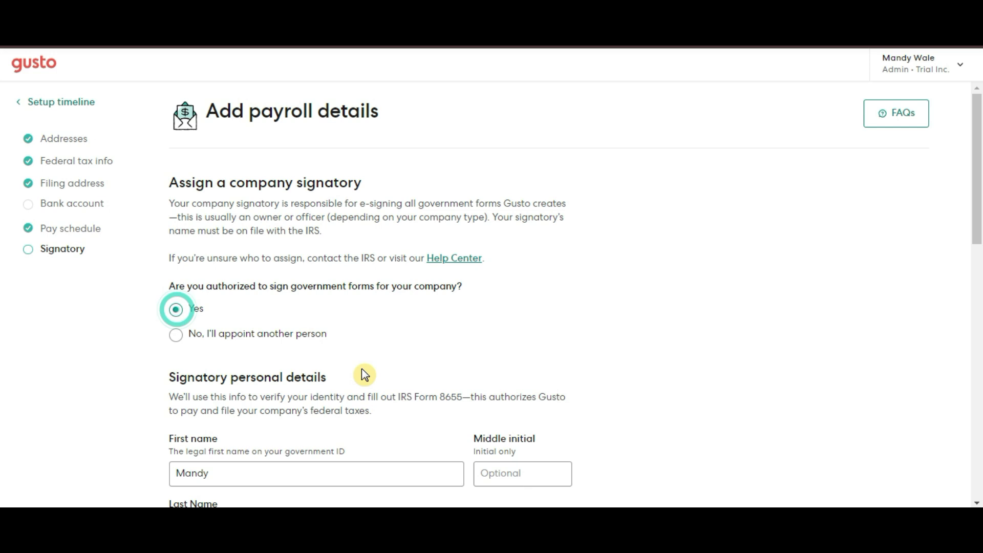
Set the company signatory's title to Owner.
{"action": "scroll", "coordinate": [405, 367], "scroll_direction": "down", "scroll_amount": 3}
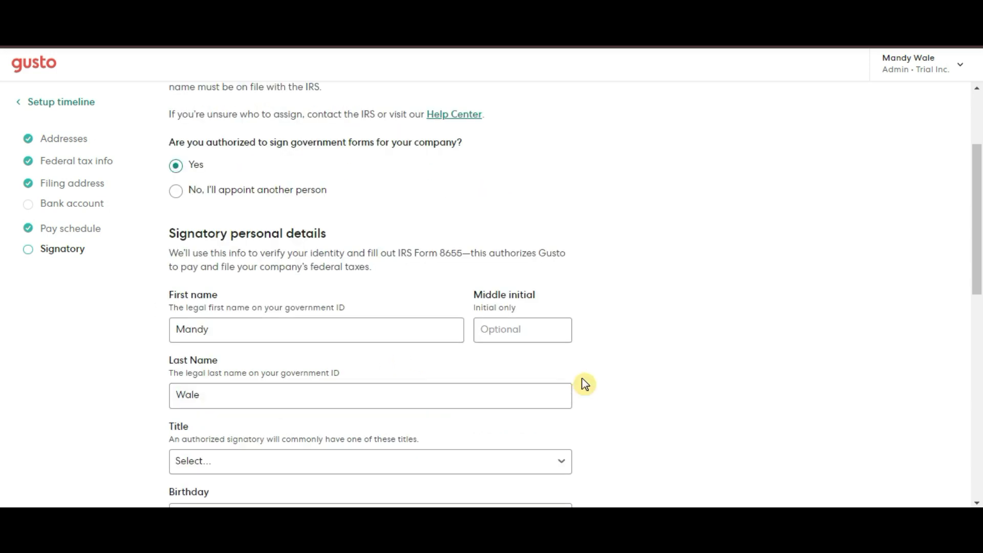
{"action": "scroll", "coordinate": [558, 430], "scroll_direction": "down", "scroll_amount": 3}
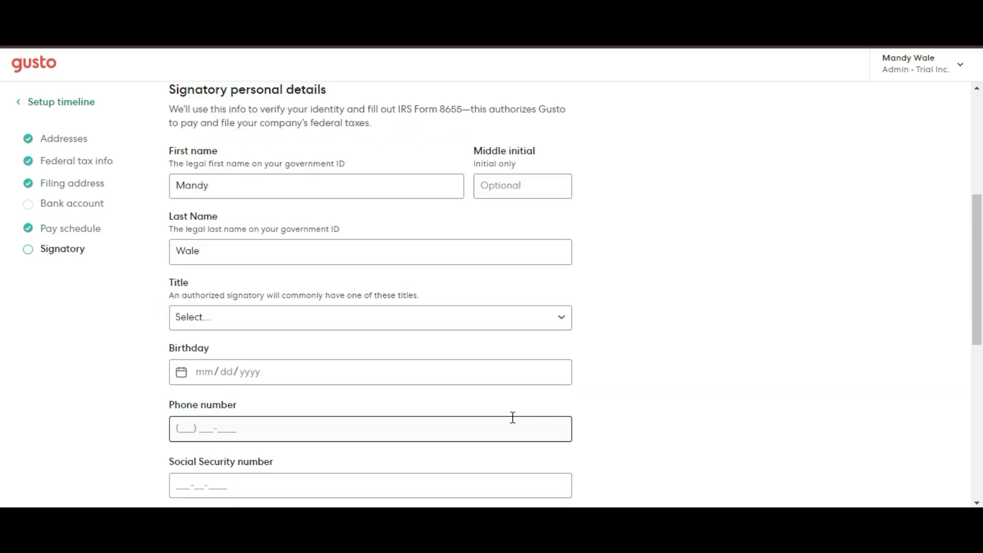
{"action": "left_click", "coordinate": [384, 324]}
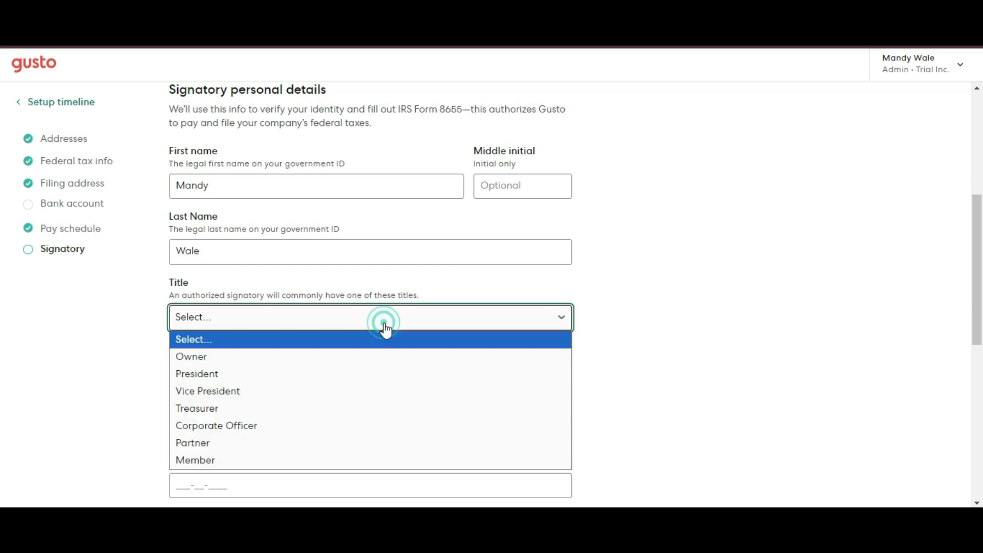
{"action": "left_click", "coordinate": [371, 351]}
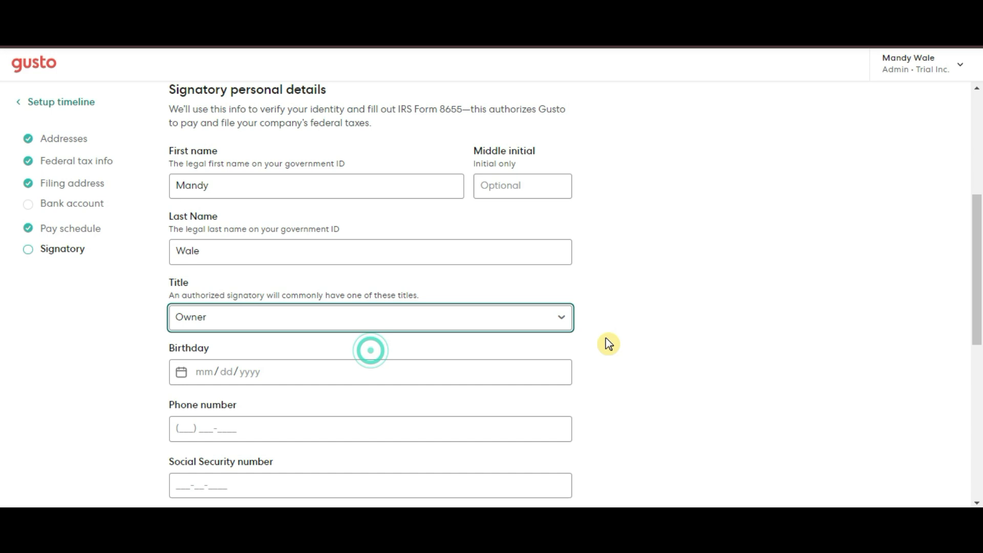
Move into the signatory's Birthday field and look over the rest of the form.
{"action": "scroll", "coordinate": [608, 346], "scroll_direction": "down", "scroll_amount": 2}
{"action": "left_click", "coordinate": [210, 300]}
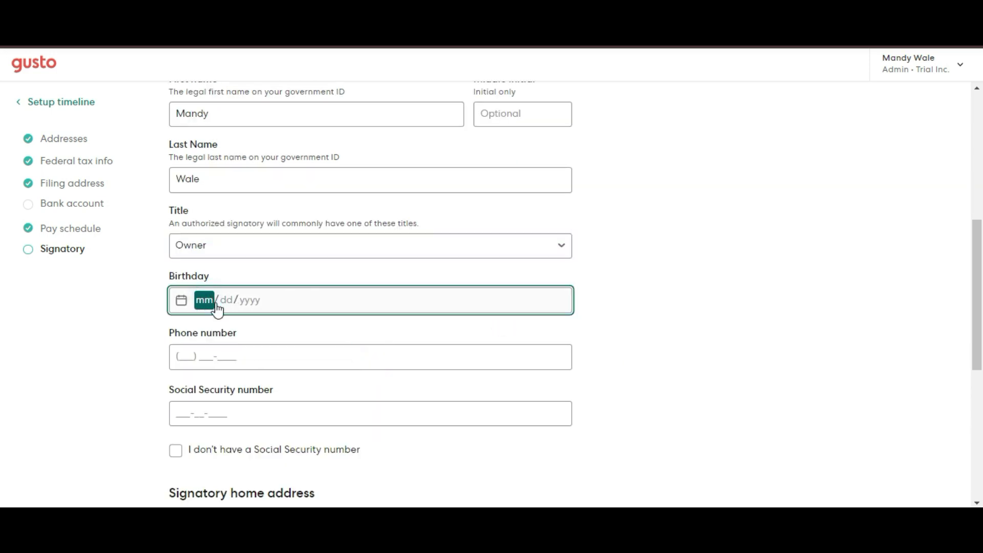
{"action": "key", "text": "shift+Tab"}
{"action": "scroll", "coordinate": [697, 387], "scroll_direction": "up", "scroll_amount": 1}
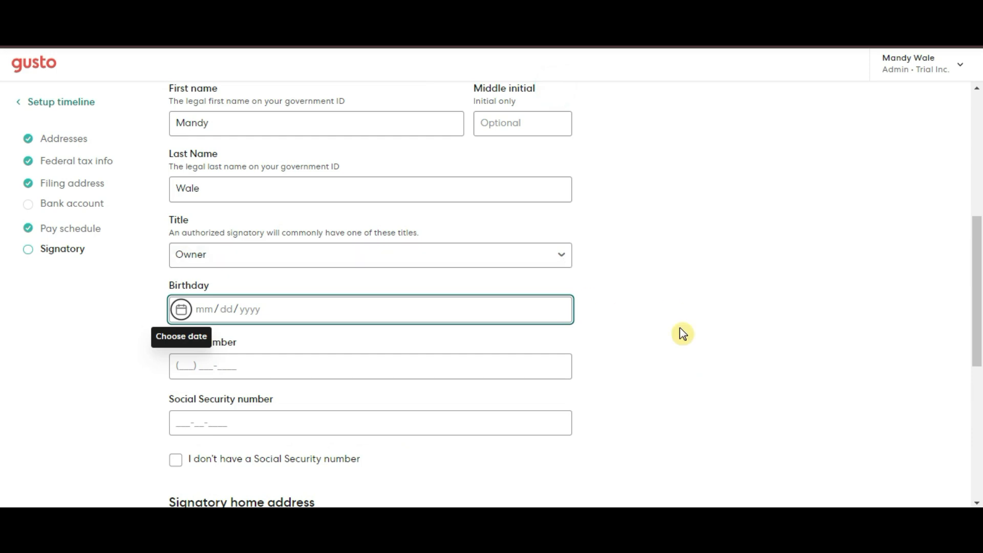
{"action": "scroll", "coordinate": [666, 337], "scroll_direction": "up", "scroll_amount": 5}
{"action": "scroll", "coordinate": [897, 389], "scroll_direction": "up", "scroll_amount": 3}
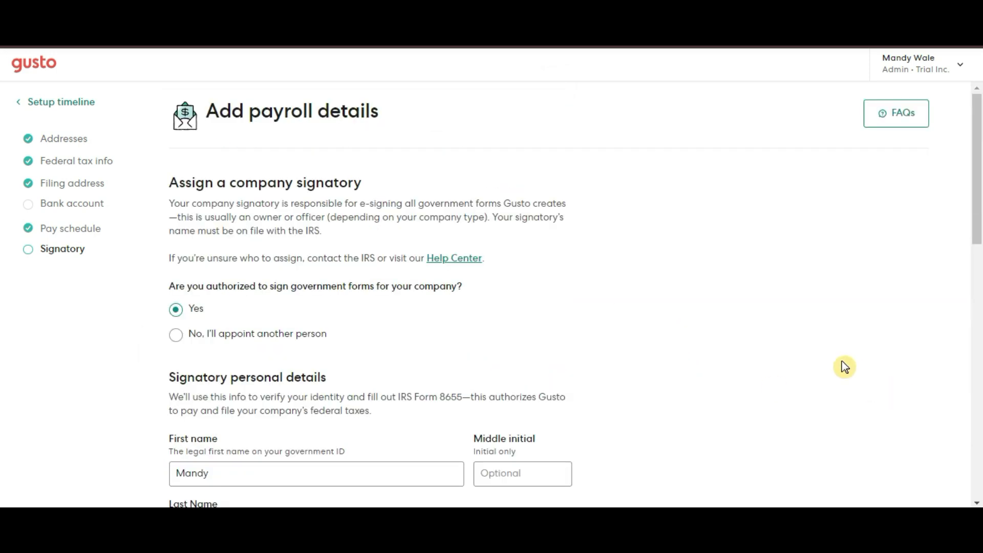
{"action": "scroll", "coordinate": [799, 362], "scroll_direction": "down", "scroll_amount": 6}
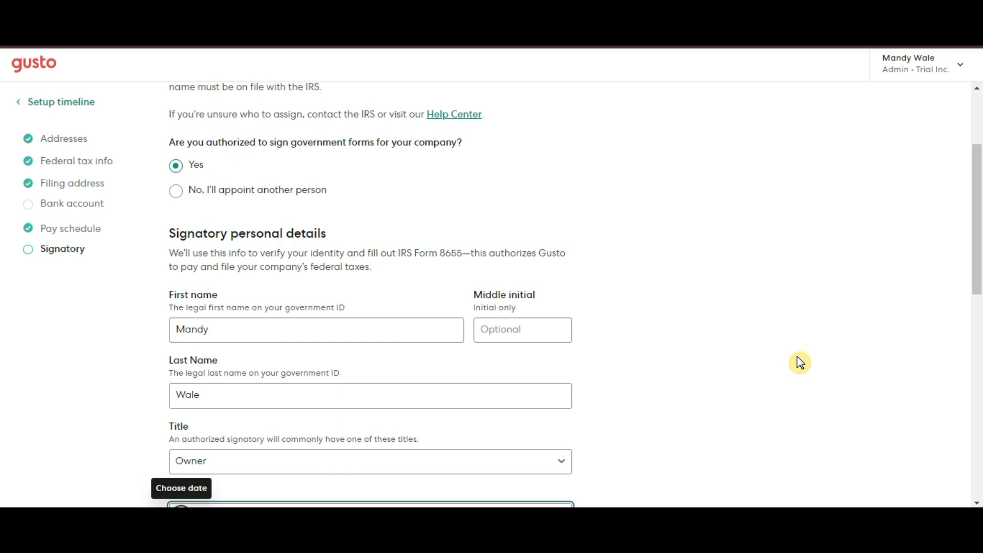
{"action": "scroll", "coordinate": [797, 369], "scroll_direction": "down", "scroll_amount": 7}
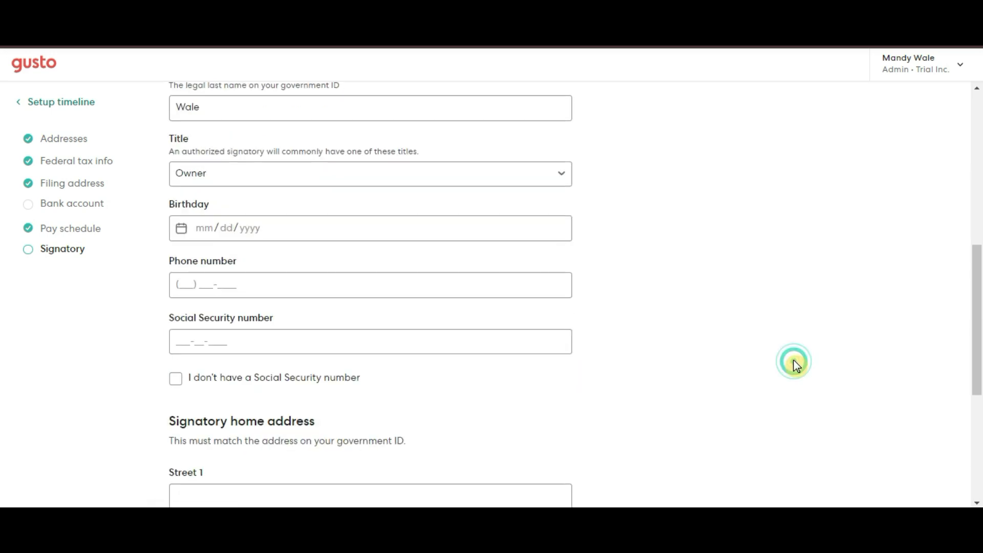
{"action": "scroll", "coordinate": [796, 374], "scroll_direction": "down", "scroll_amount": 2}
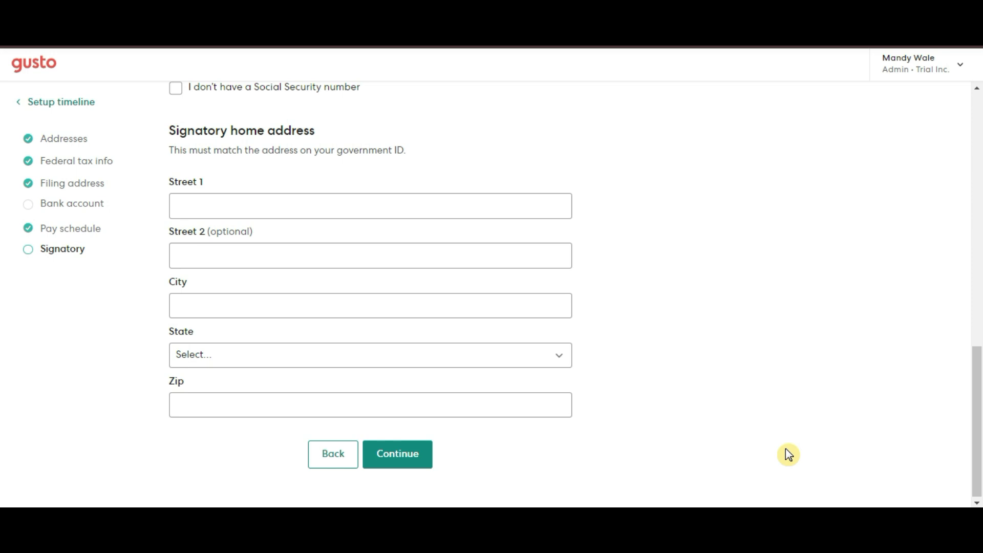
{"action": "scroll", "coordinate": [788, 455], "scroll_direction": "up", "scroll_amount": 10}
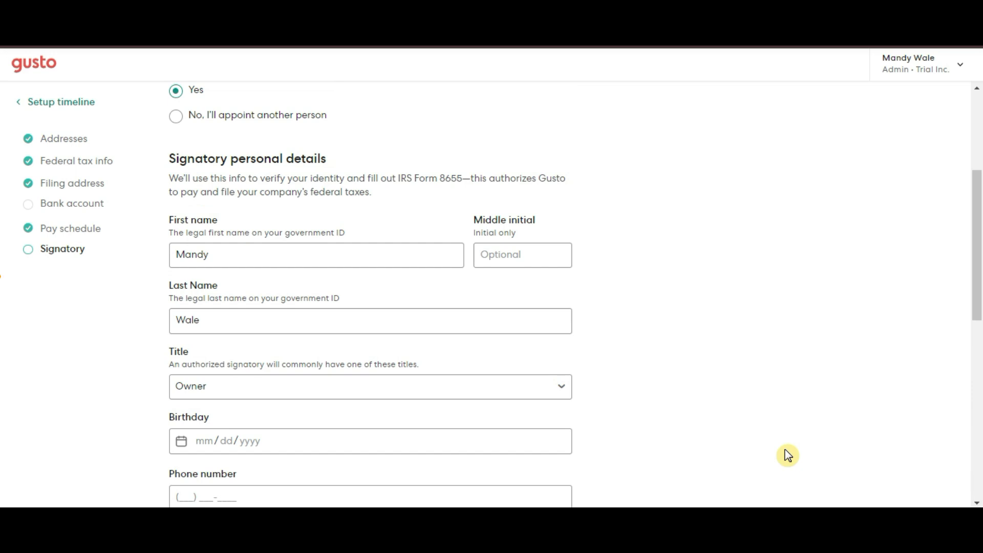
{"action": "scroll", "coordinate": [787, 454], "scroll_direction": "down", "scroll_amount": 3}
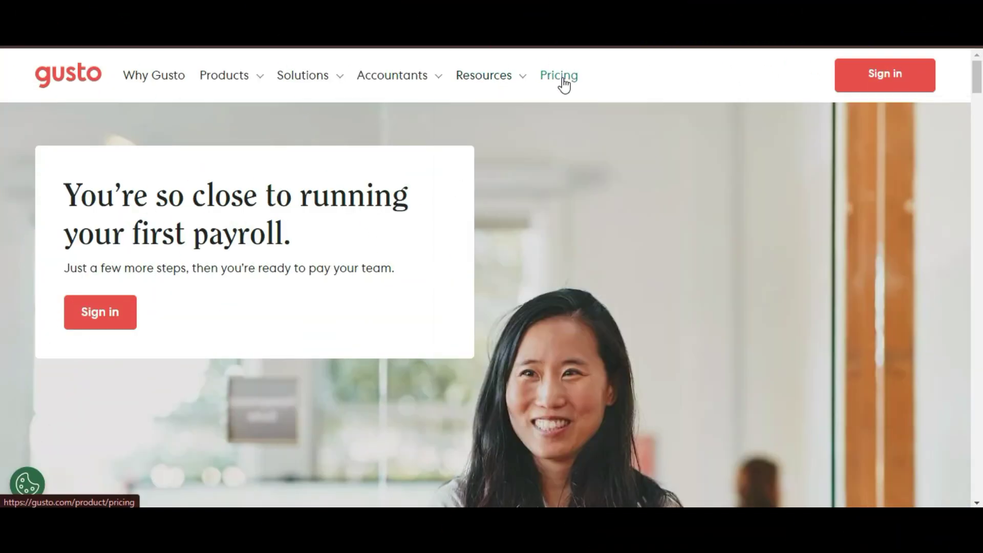
{"action": "left_click", "coordinate": [560, 76]}
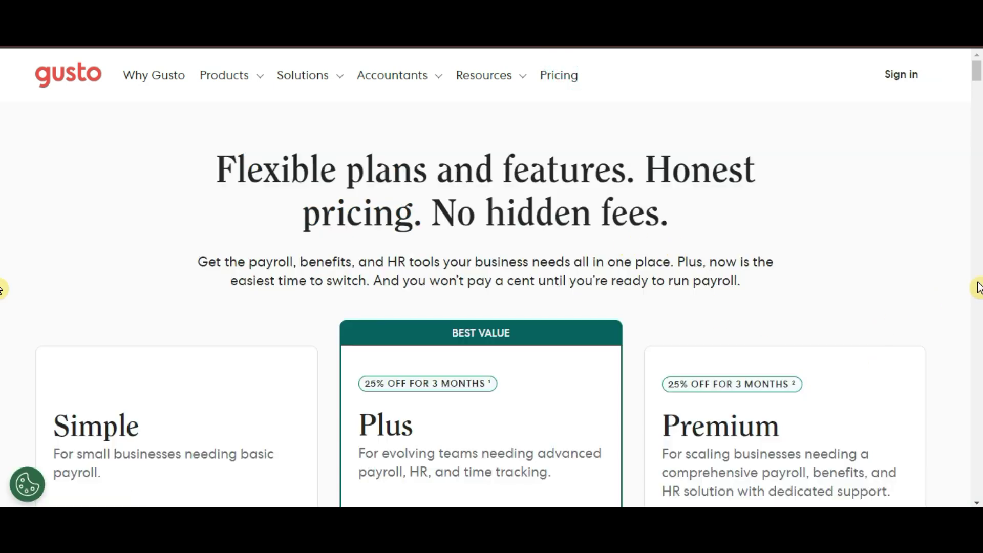
{"action": "scroll", "coordinate": [953, 193], "scroll_direction": "down", "scroll_amount": 5}
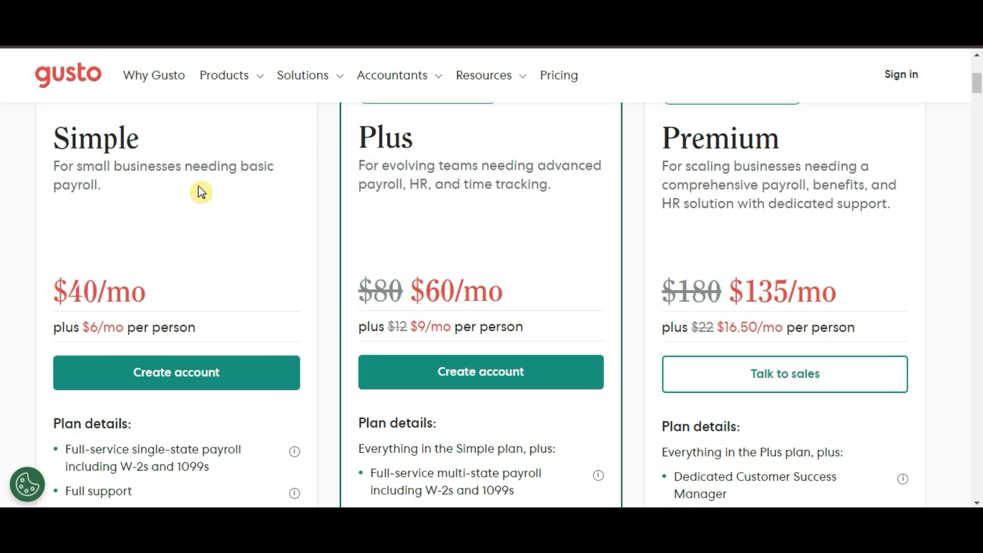
{"action": "scroll", "coordinate": [220, 213], "scroll_direction": "down", "scroll_amount": 3}
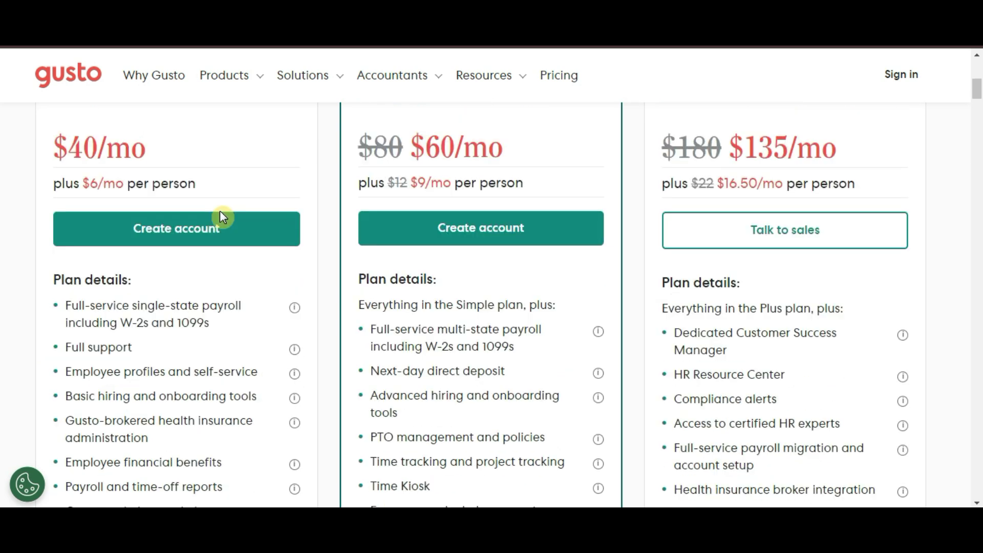
{"action": "scroll", "coordinate": [230, 302], "scroll_direction": "down", "scroll_amount": 1}
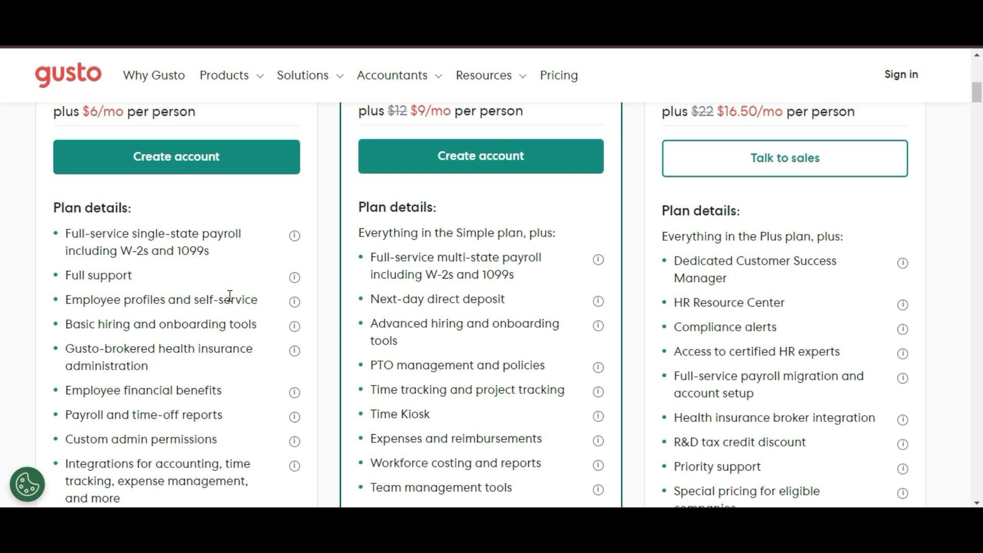
{"action": "scroll", "coordinate": [229, 297], "scroll_direction": "down", "scroll_amount": 1}
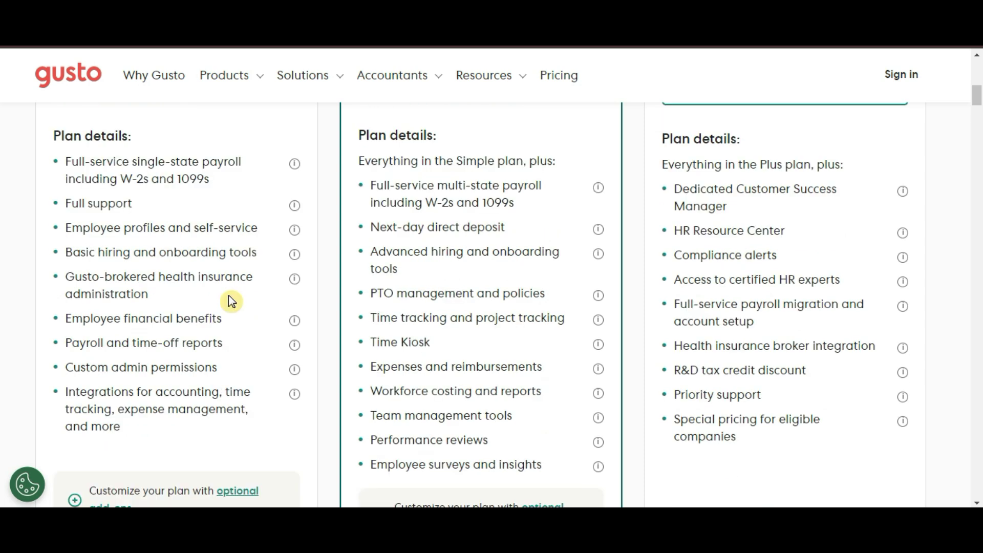
{"action": "scroll", "coordinate": [230, 302], "scroll_direction": "down", "scroll_amount": 1}
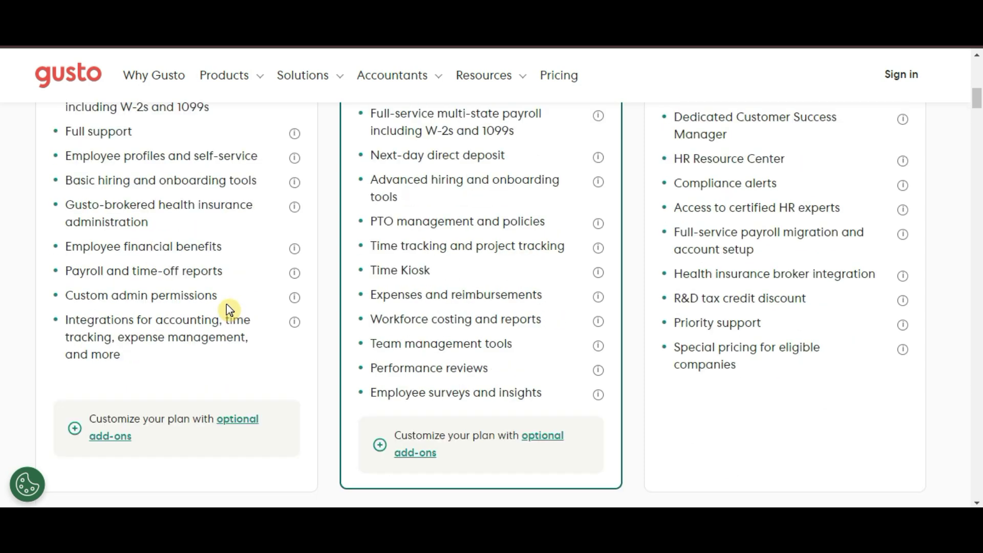
{"action": "scroll", "coordinate": [226, 304], "scroll_direction": "up", "scroll_amount": 5}
{"action": "scroll", "coordinate": [220, 212], "scroll_direction": "down", "scroll_amount": 1}
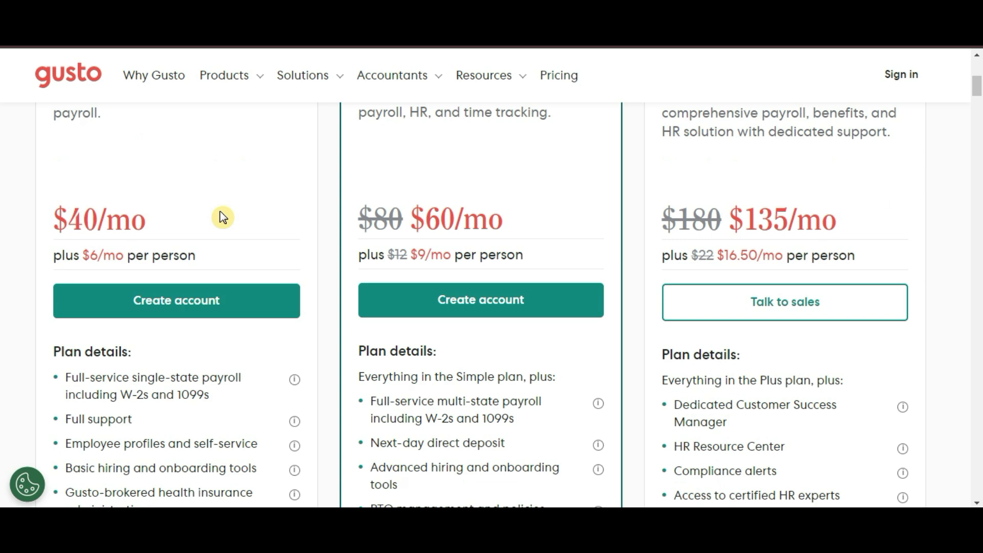
{"action": "scroll", "coordinate": [223, 217], "scroll_direction": "down", "scroll_amount": 1}
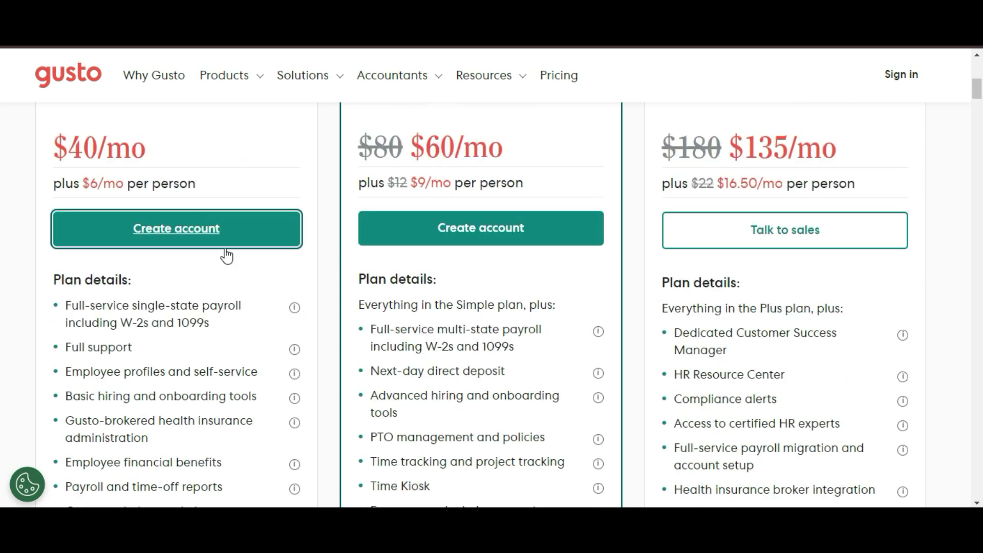
{"action": "scroll", "coordinate": [220, 210], "scroll_direction": "up", "scroll_amount": 2}
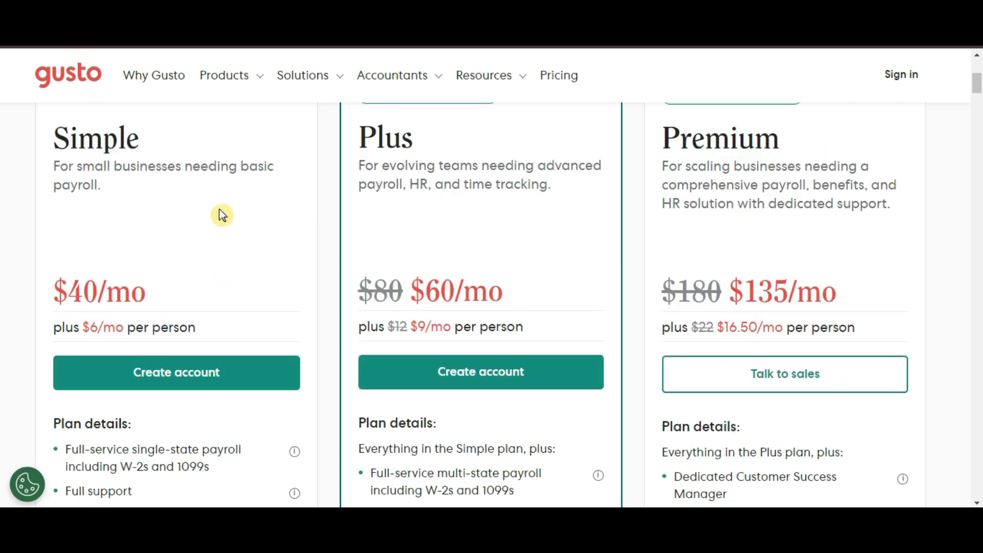
{"action": "scroll", "coordinate": [222, 215], "scroll_direction": "down", "scroll_amount": 1}
{"action": "scroll", "coordinate": [223, 217], "scroll_direction": "down", "scroll_amount": 1}
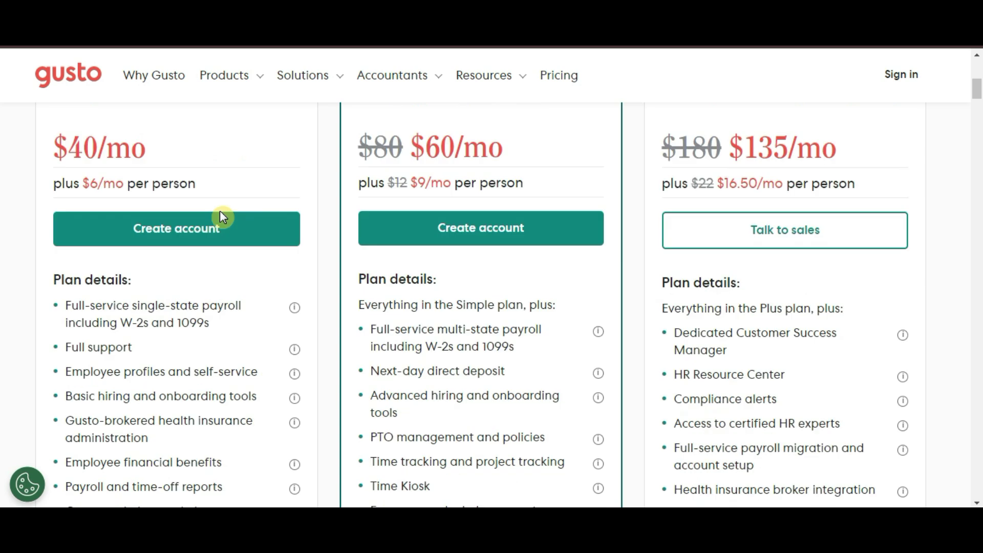
{"action": "scroll", "coordinate": [219, 210], "scroll_direction": "up", "scroll_amount": 2}
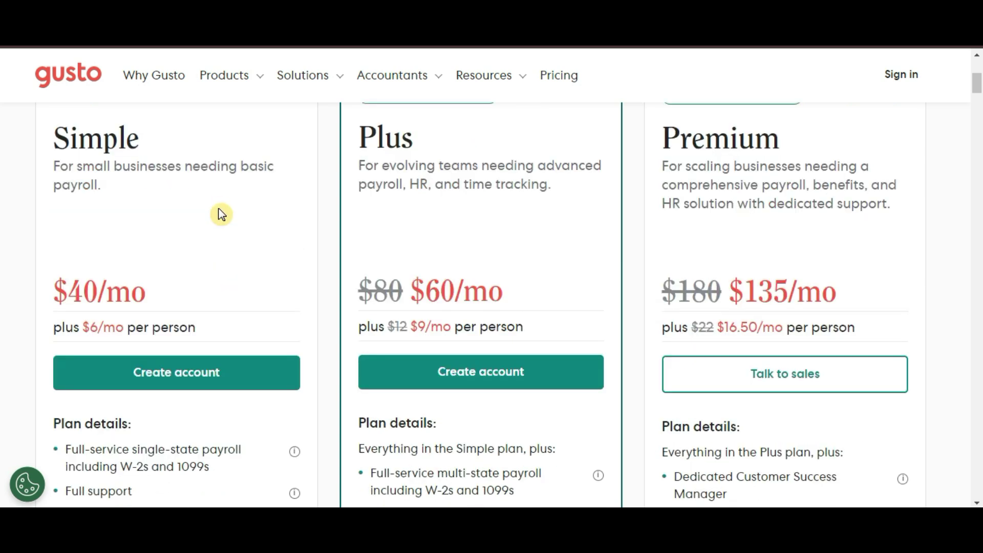
{"action": "scroll", "coordinate": [223, 217], "scroll_direction": "down", "scroll_amount": 1}
{"action": "scroll", "coordinate": [223, 217], "scroll_direction": "down", "scroll_amount": 1}
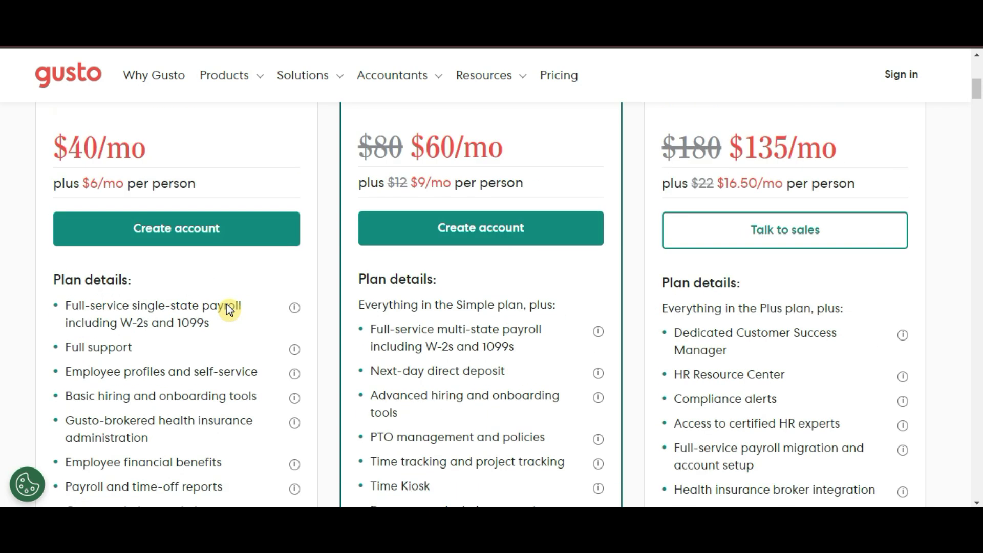
{"action": "scroll", "coordinate": [227, 307], "scroll_direction": "up", "scroll_amount": 2}
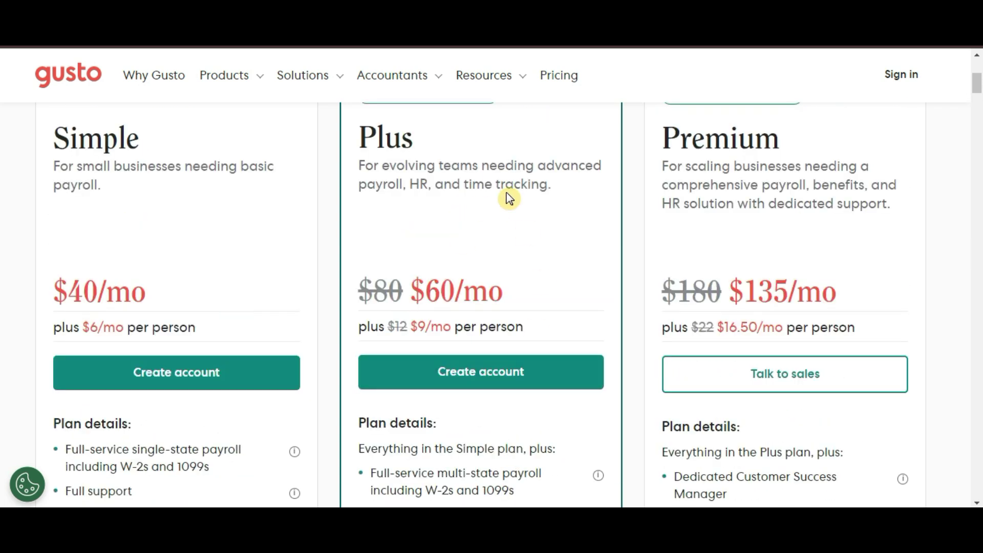
{"action": "scroll", "coordinate": [518, 228], "scroll_direction": "up", "scroll_amount": 1}
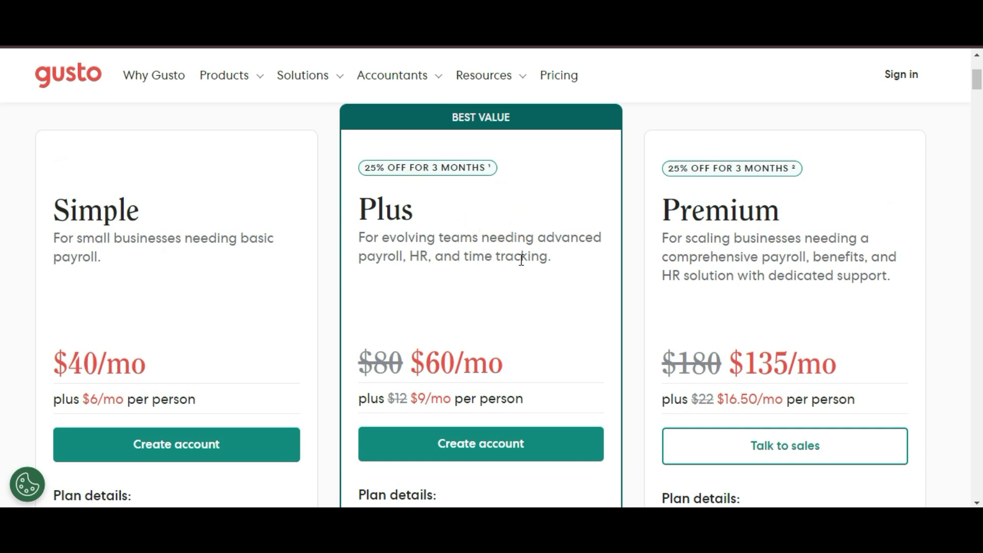
{"action": "scroll", "coordinate": [521, 263], "scroll_direction": "down", "scroll_amount": 1}
{"action": "scroll", "coordinate": [523, 269], "scroll_direction": "down", "scroll_amount": 2}
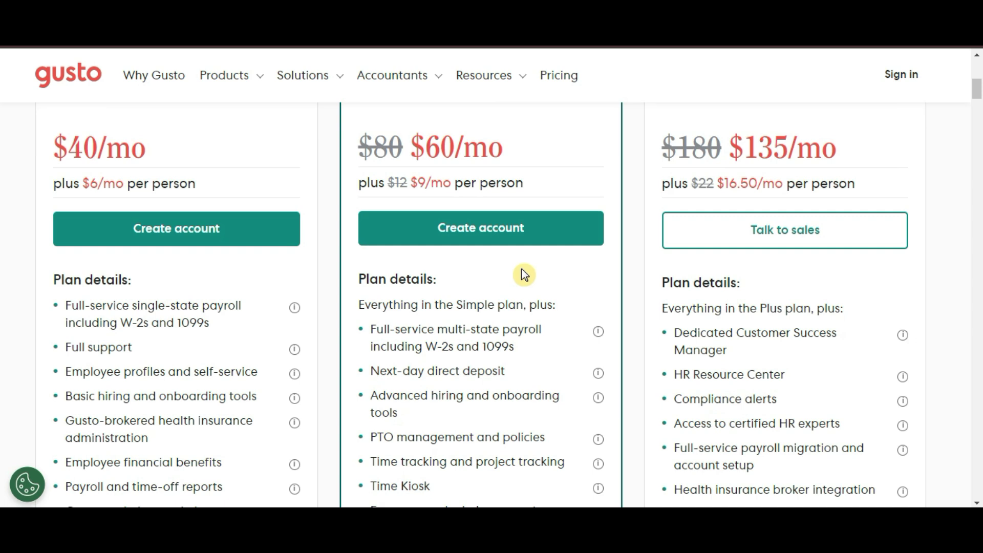
{"action": "scroll", "coordinate": [521, 269], "scroll_direction": "down", "scroll_amount": 1}
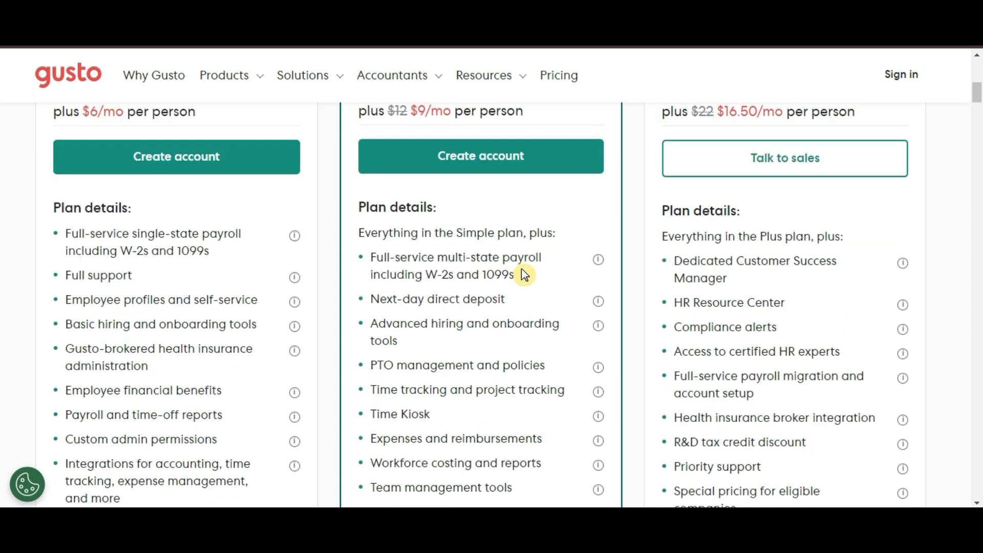
{"action": "scroll", "coordinate": [521, 268], "scroll_direction": "down", "scroll_amount": 2}
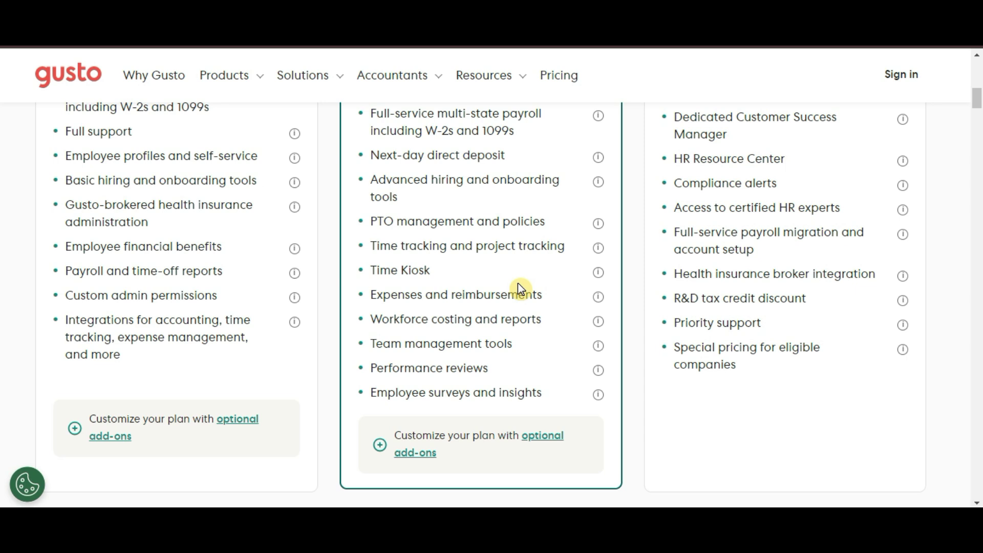
{"action": "scroll", "coordinate": [518, 286], "scroll_direction": "up", "scroll_amount": 8}
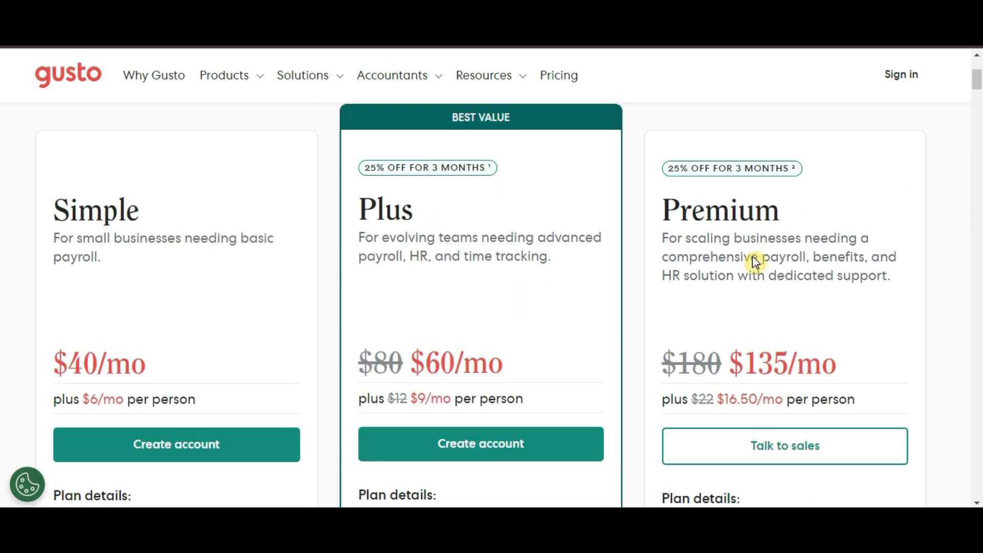
Scroll up and down the Pricing page to finish reviewing the Gusto plans.
{"action": "scroll", "coordinate": [862, 302], "scroll_direction": "down", "scroll_amount": 3}
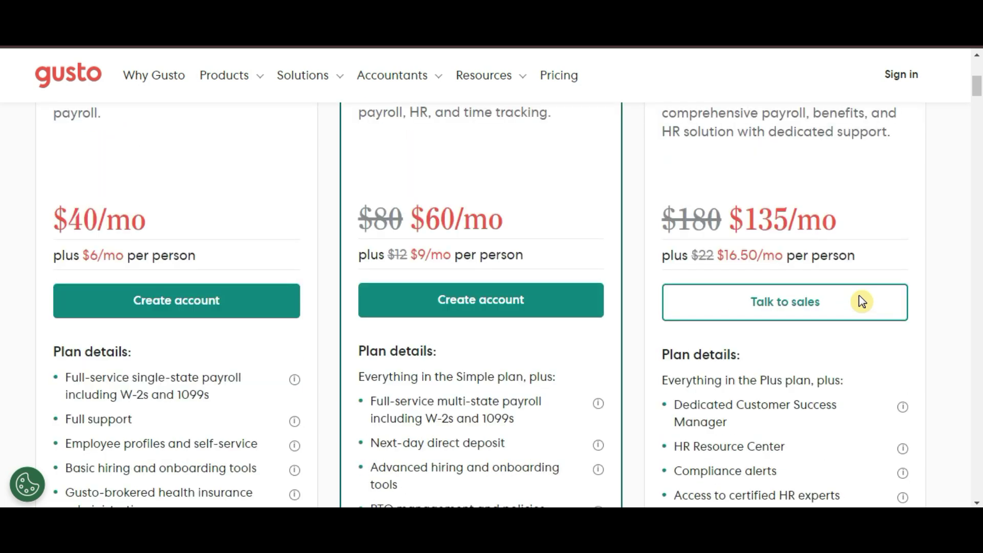
{"action": "scroll", "coordinate": [862, 330], "scroll_direction": "down", "scroll_amount": 6}
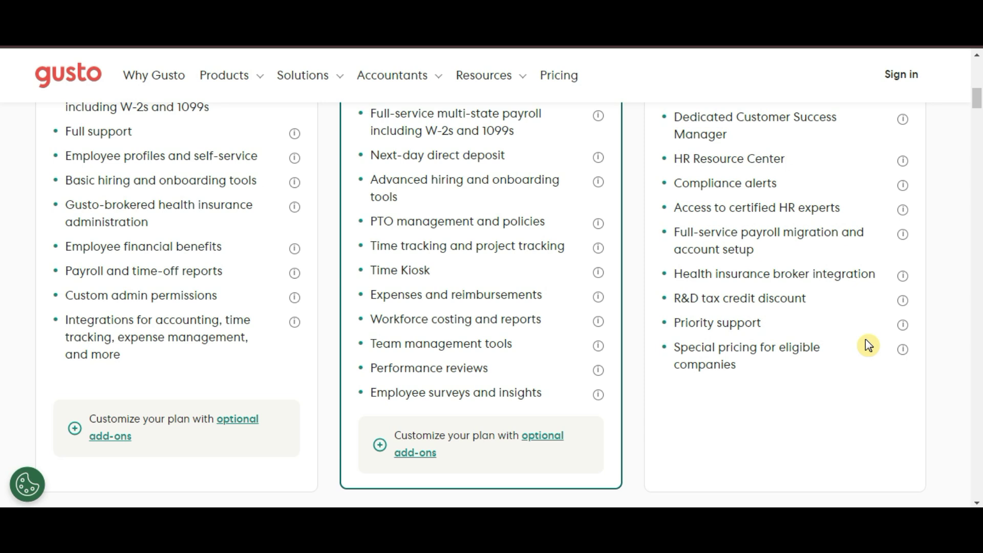
{"action": "scroll", "coordinate": [867, 346], "scroll_direction": "up", "scroll_amount": 5}
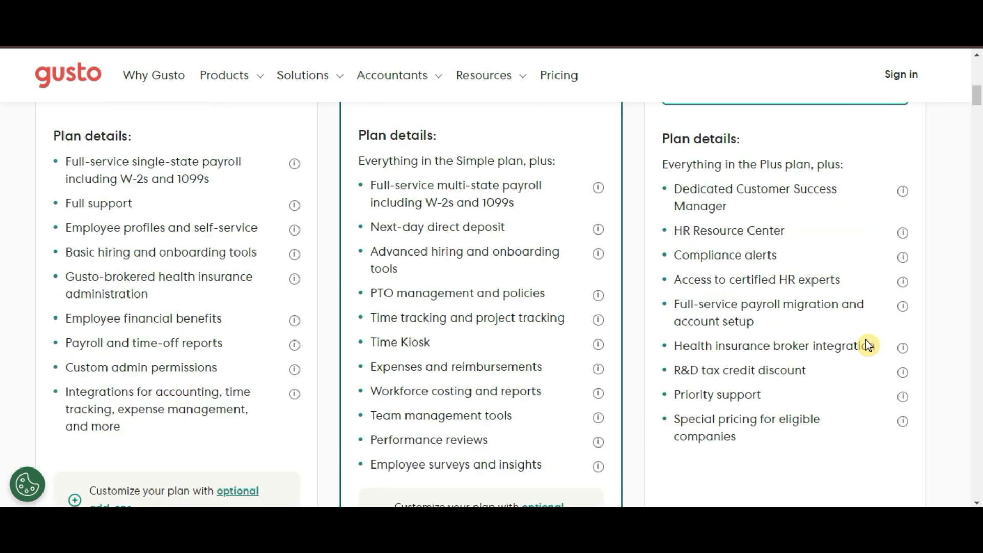
{"action": "scroll", "coordinate": [867, 346], "scroll_direction": "up", "scroll_amount": 5}
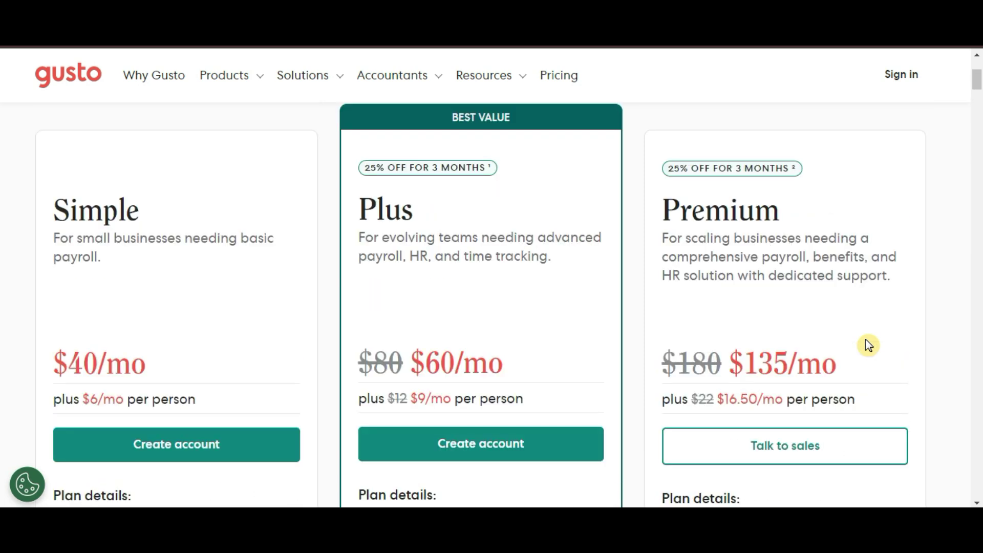
{"action": "scroll", "coordinate": [868, 346], "scroll_direction": "up", "scroll_amount": 1}
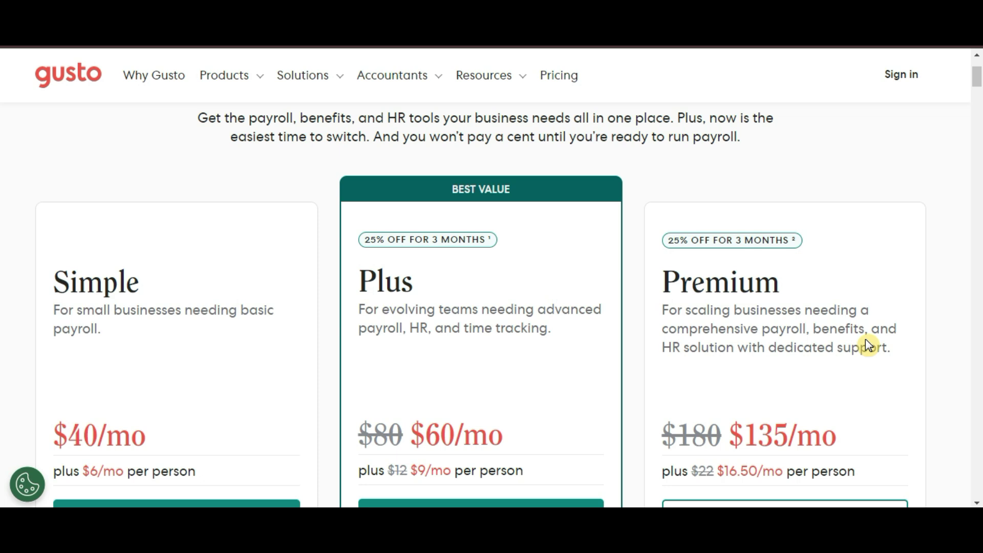
{"action": "scroll", "coordinate": [868, 346], "scroll_direction": "down", "scroll_amount": 1}
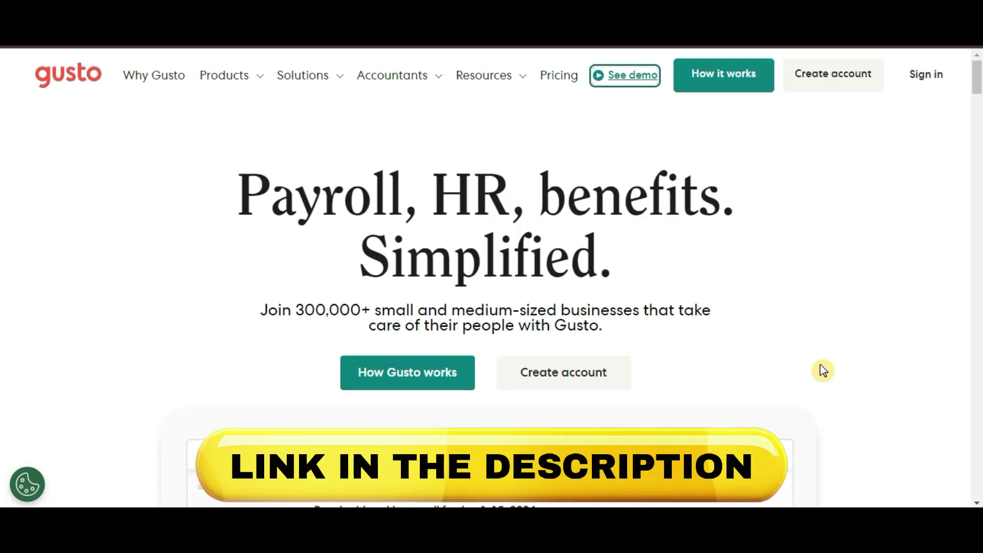
Show the Products menu listing Payroll, Employee benefits, HR and Gusto Global.
{"action": "left_click", "coordinate": [861, 275]}
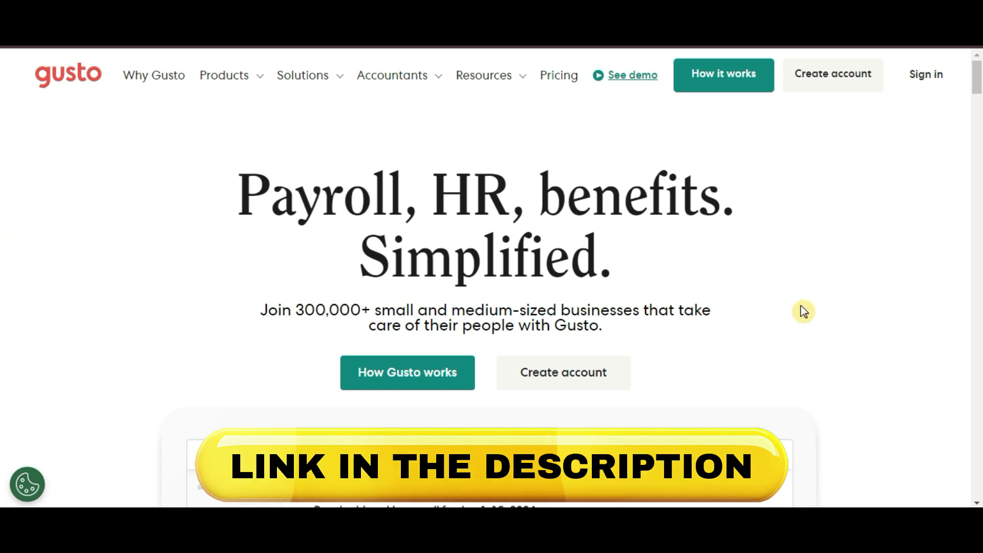
{"action": "mouse_move", "coordinate": [256, 81]}
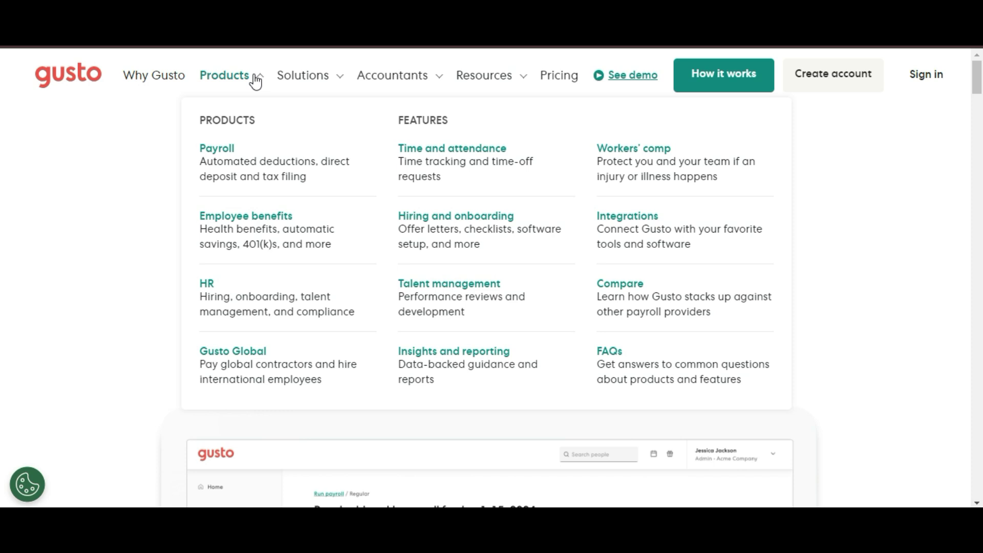